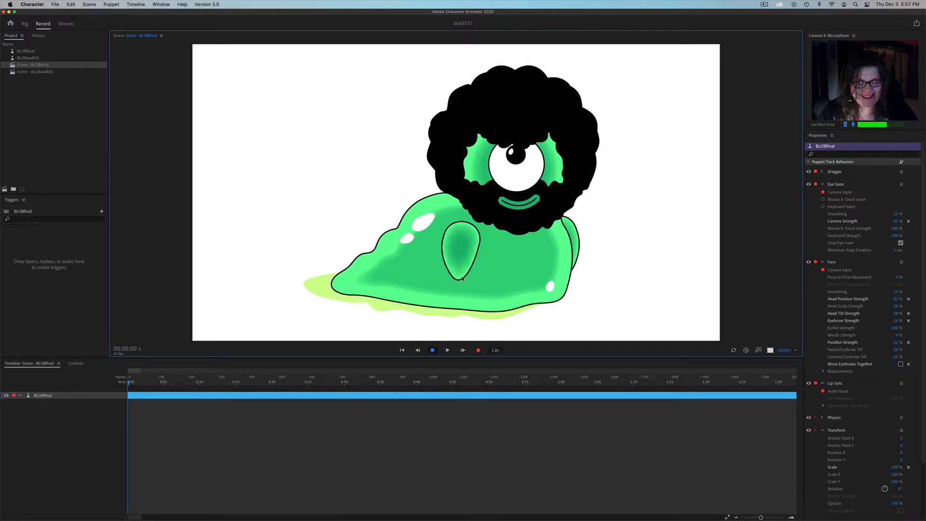
Step: Test the BLOBfinal puppet's draggable arm and tail in the scene
{"action": "left_click_drag", "start_coordinate": [438, 276], "coordinate": [452, 274]}
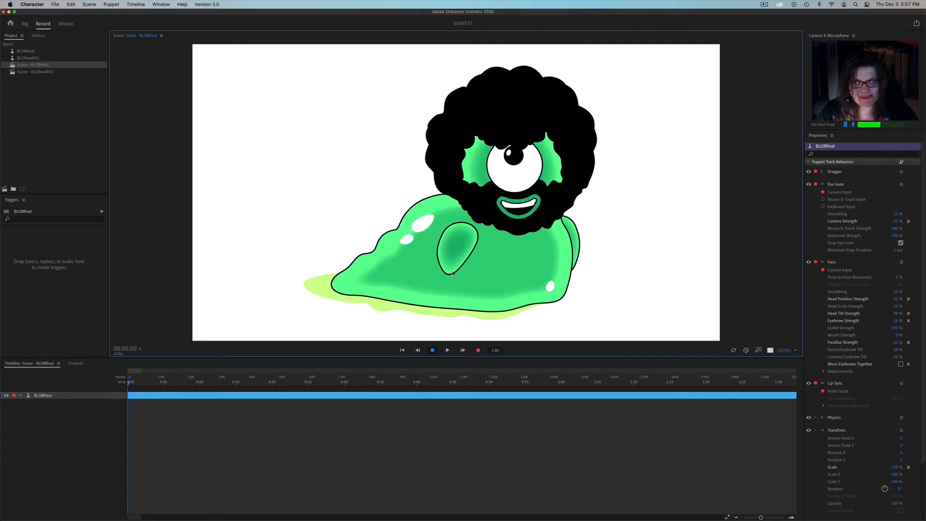
{"action": "left_click_drag", "start_coordinate": [331, 270], "coordinate": [325, 281]}
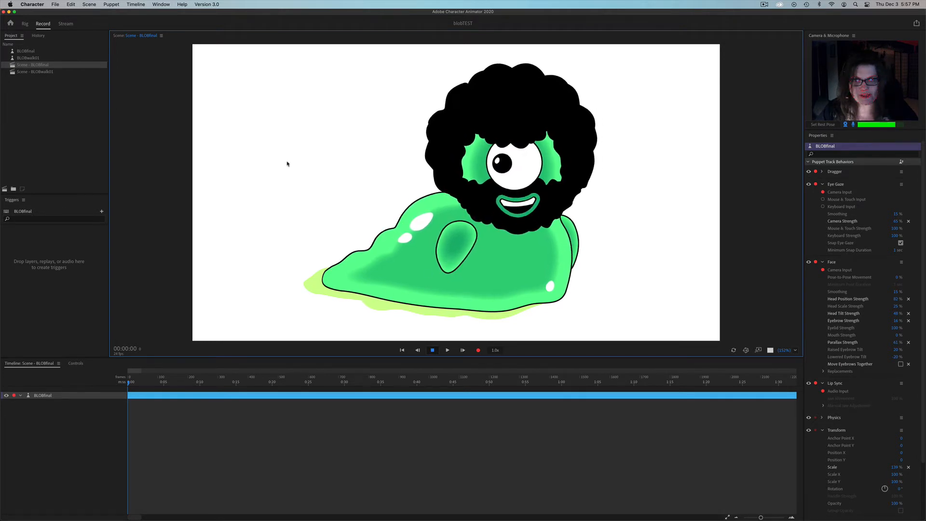
Step: Inspect the rig of the Right Arm, Left Arm and whole Character layers, and return to the recording workspace
{"action": "left_click", "coordinate": [25, 24]}
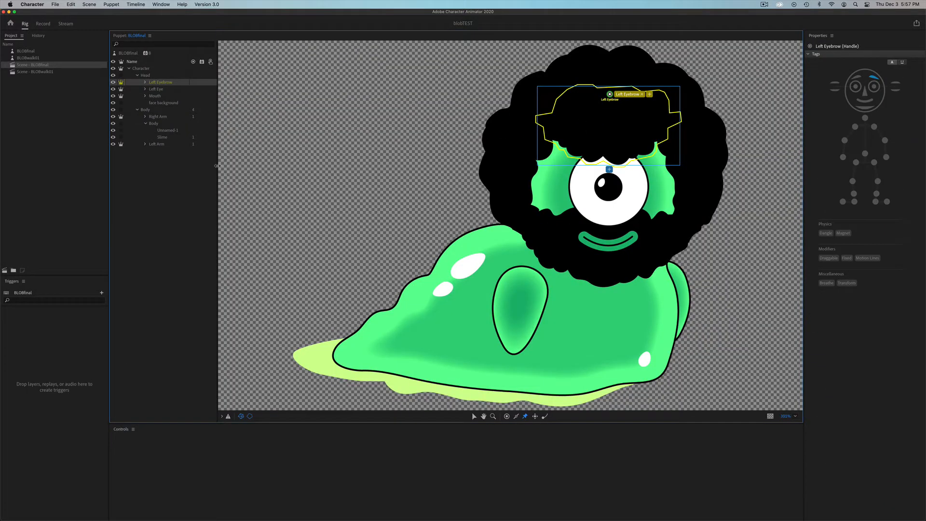
{"action": "left_click", "coordinate": [157, 116]}
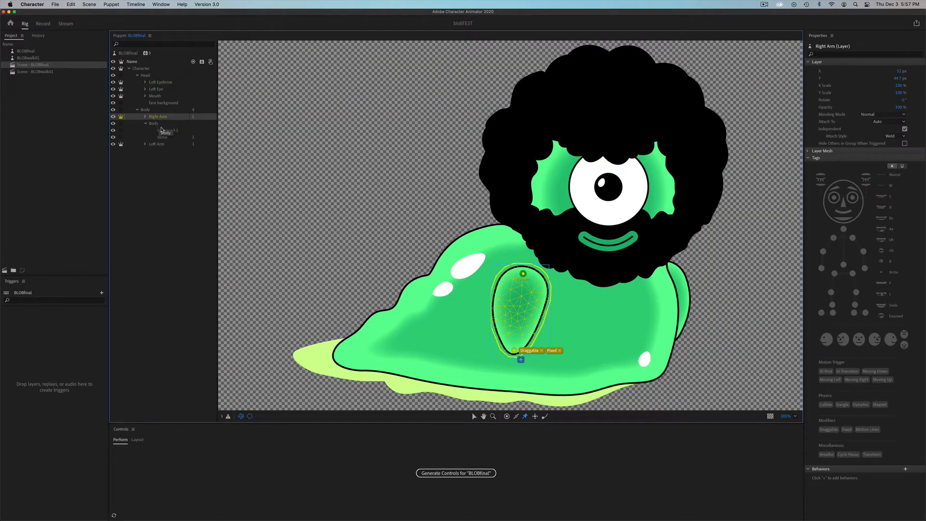
{"action": "left_click", "coordinate": [157, 144]}
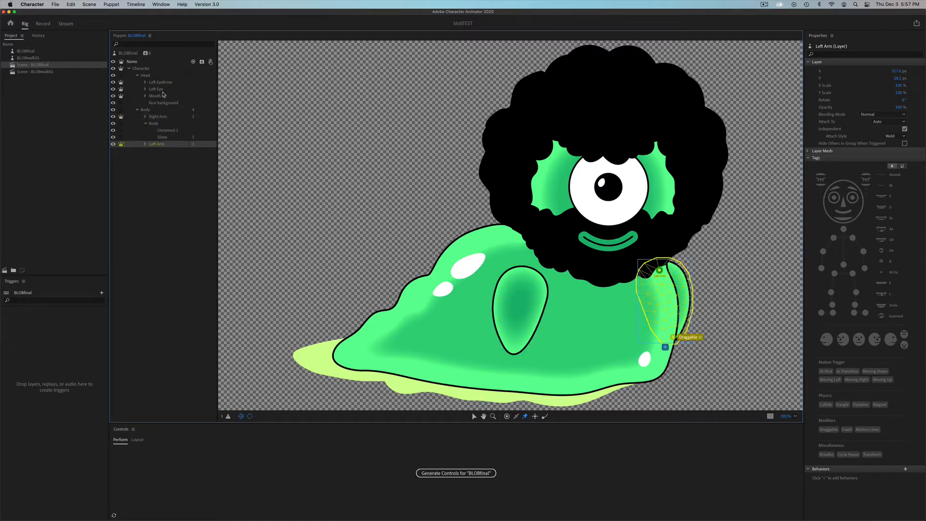
{"action": "left_click", "coordinate": [147, 69]}
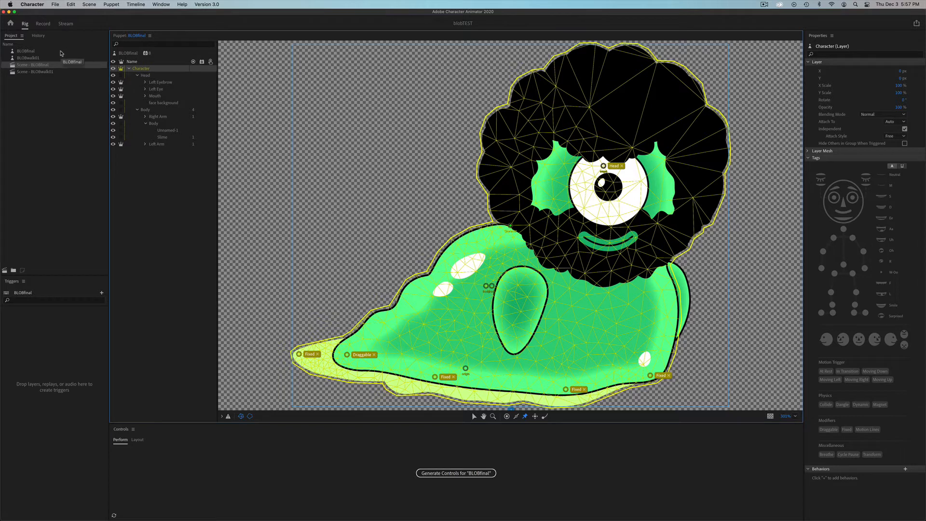
{"action": "left_click", "coordinate": [41, 23]}
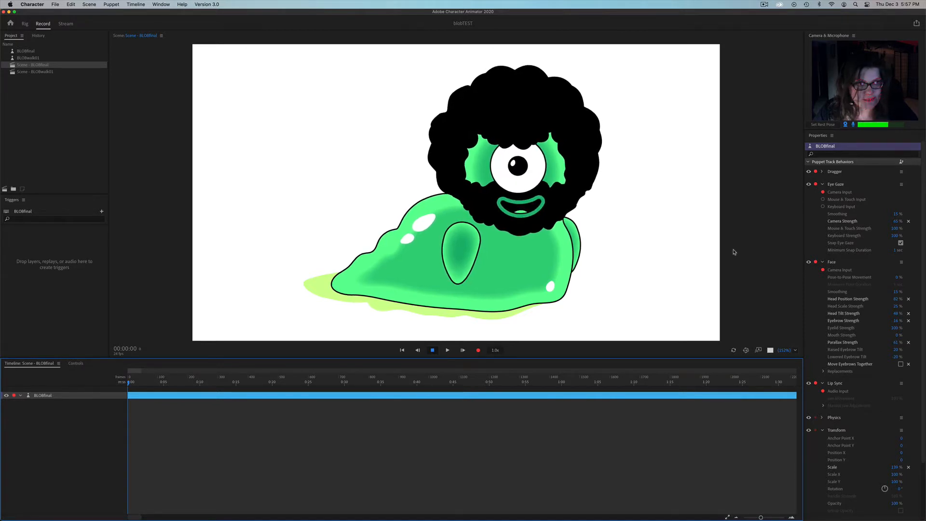
Step: Switch to Preview and examine the hand-drawn character model sheet blobMODEL.png
{"action": "mouse_move", "coordinate": [709, 516]}
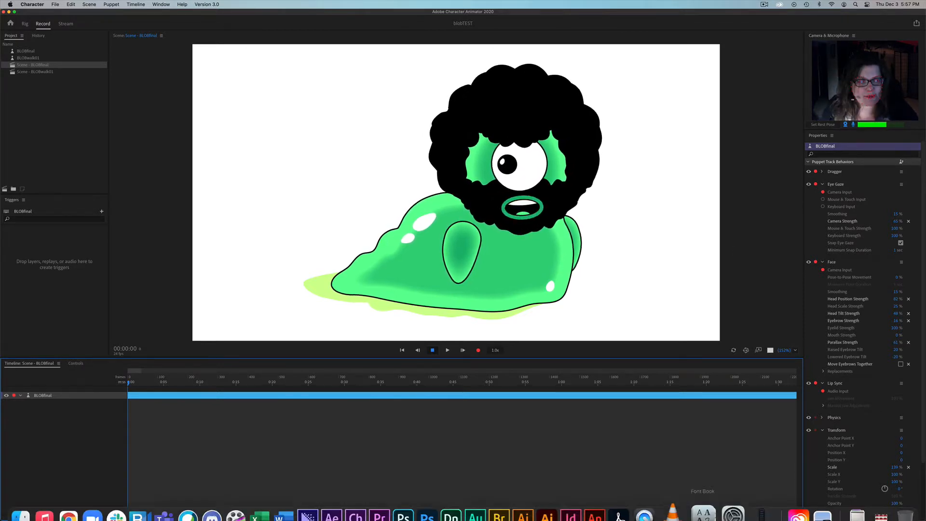
{"action": "left_click", "coordinate": [807, 511]}
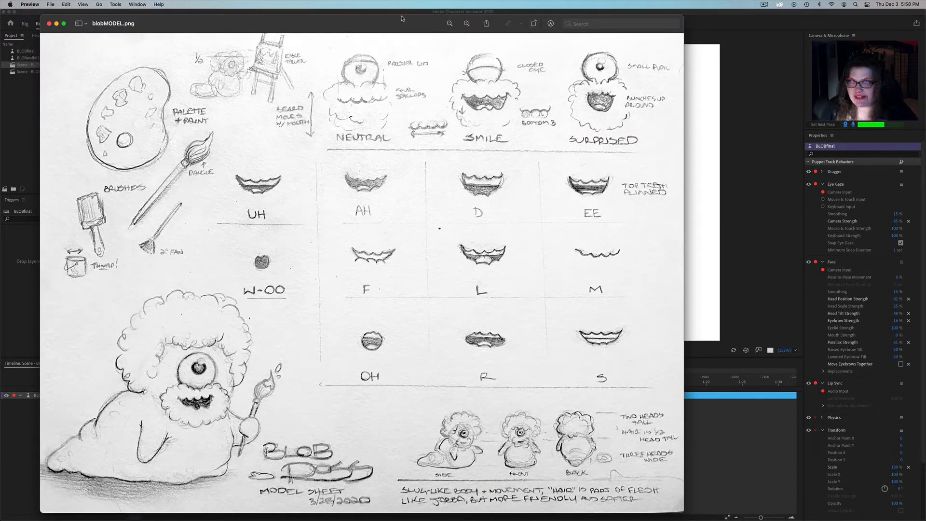
{"action": "left_click_drag", "start_coordinate": [393, 24], "coordinate": [410, 22]}
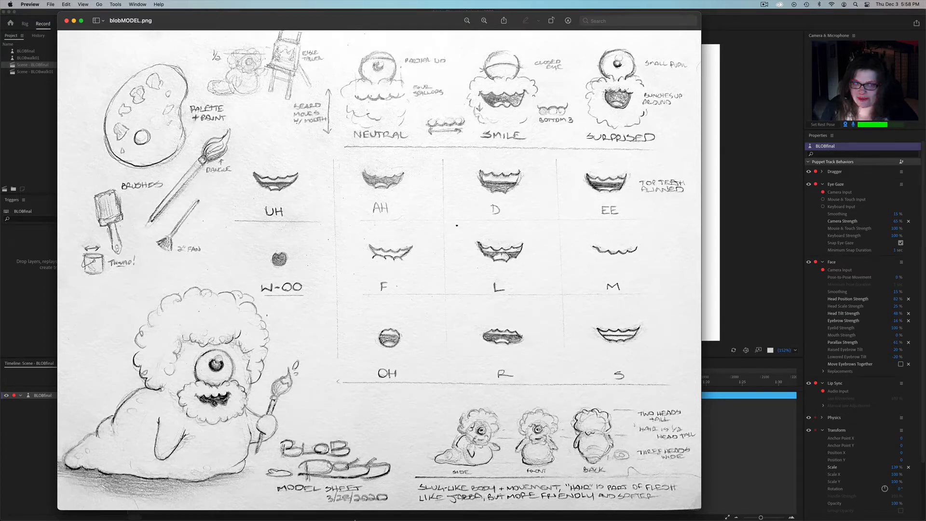
Step: Switch to Illustrator and inspect the traced palette, UH teeth and AH mouth in blobMODELfinal.ai
{"action": "mouse_move", "coordinate": [347, 511]}
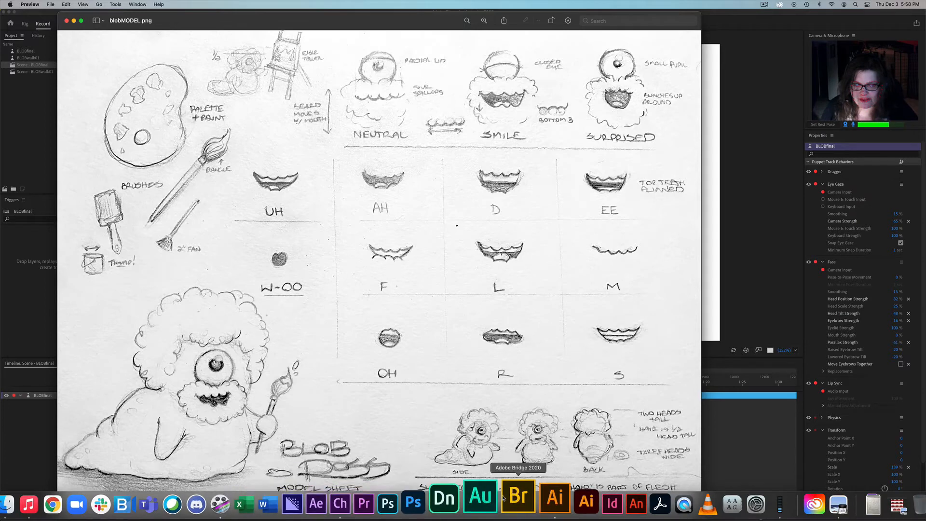
{"action": "left_click", "coordinate": [534, 495]}
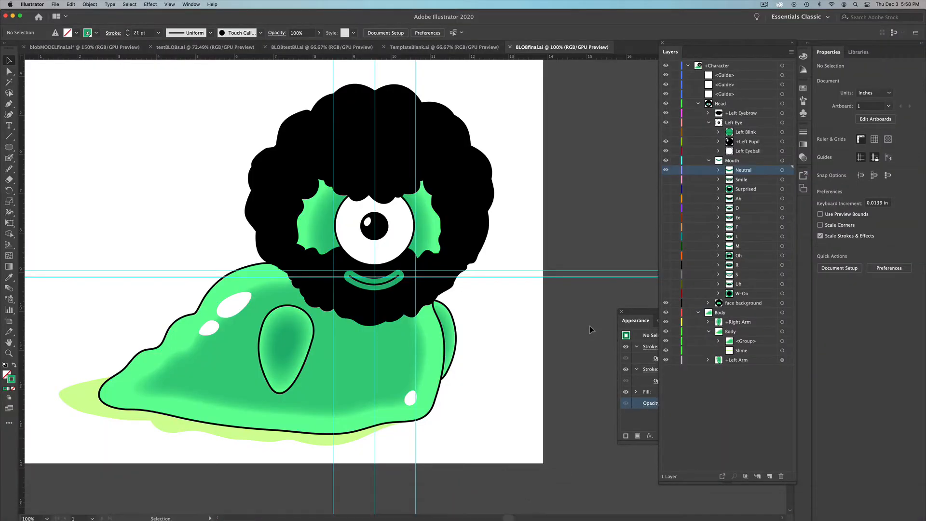
{"action": "left_click", "coordinate": [61, 48]}
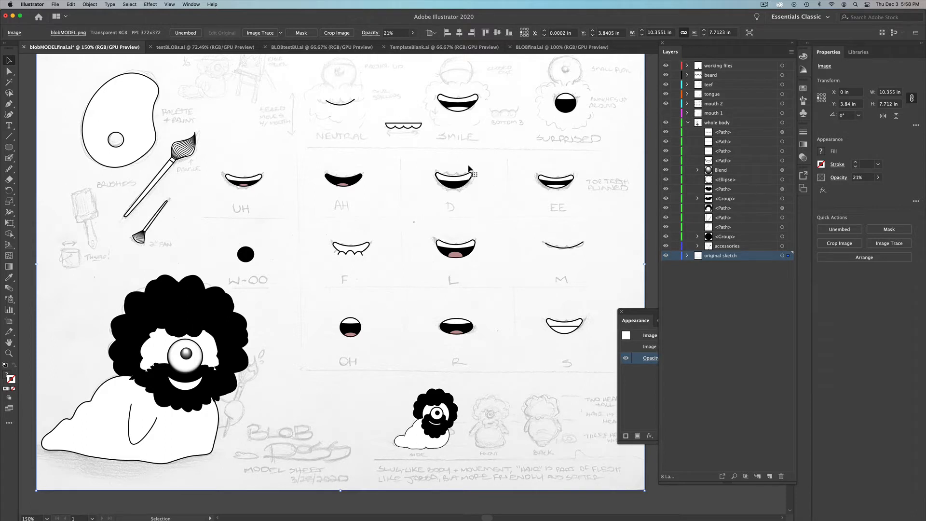
{"action": "left_click", "coordinate": [150, 124]}
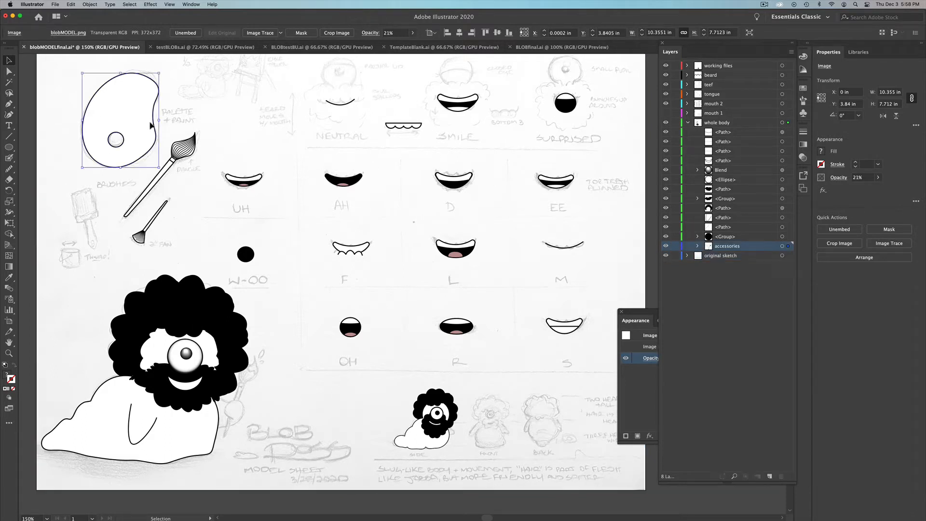
{"action": "left_click", "coordinate": [235, 179]}
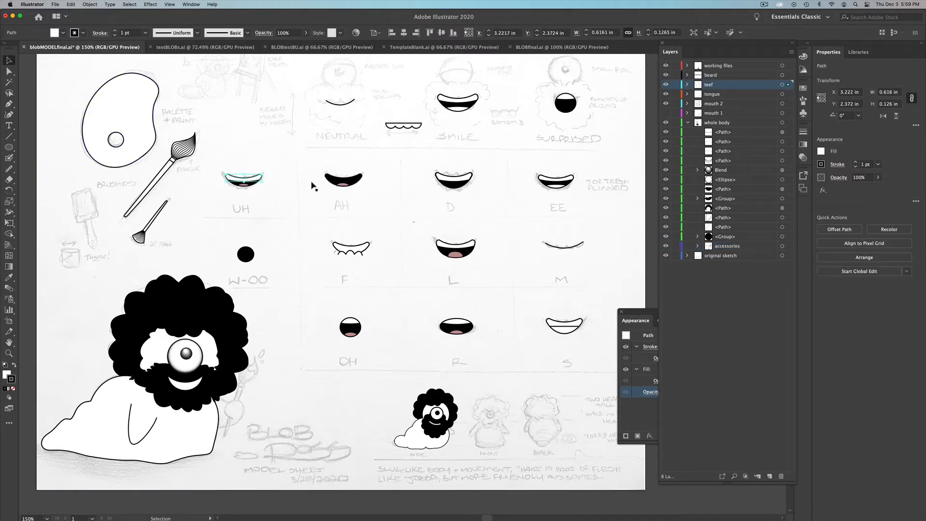
{"action": "left_click", "coordinate": [333, 181]}
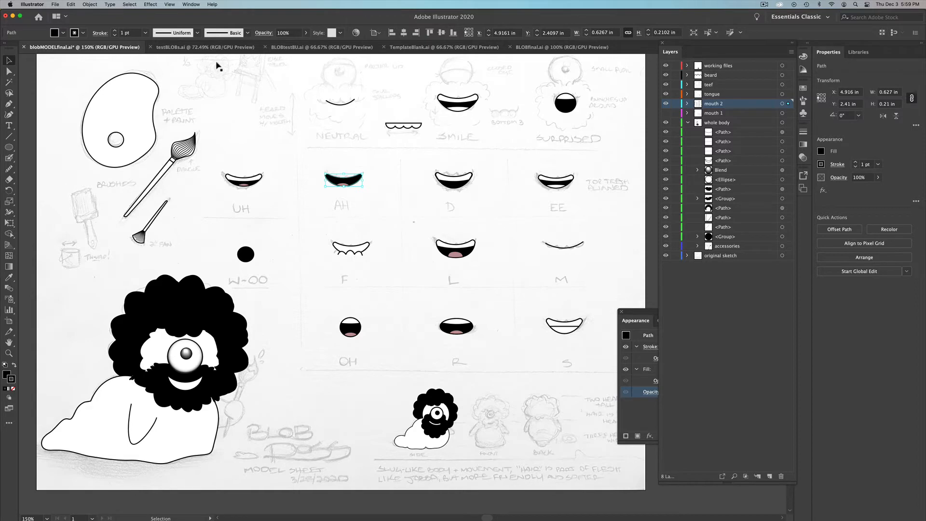
Step: Examine both rows of blob colour and shape variations in testBLOBs.ai at close range and as a whole
{"action": "left_click", "coordinate": [214, 48]}
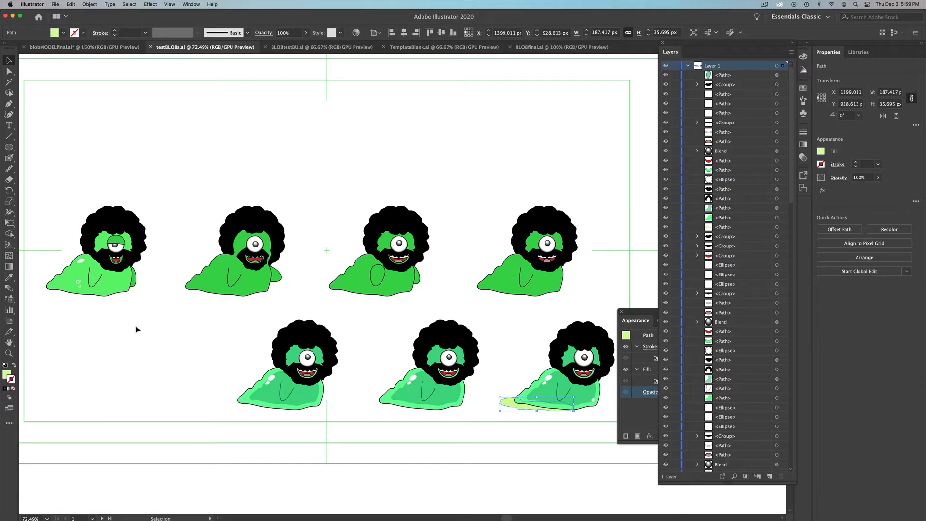
{"action": "left_click", "coordinate": [161, 310]}
{"action": "key", "text": "super+1"}
{"action": "key", "text": "super+="}
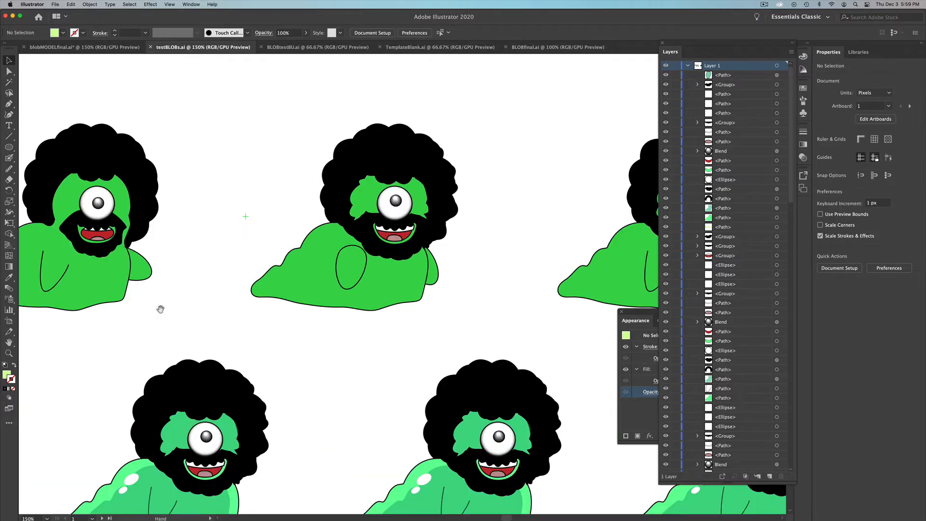
{"action": "scroll", "coordinate": [162, 312], "scroll_direction": "left", "scroll_amount": 5}
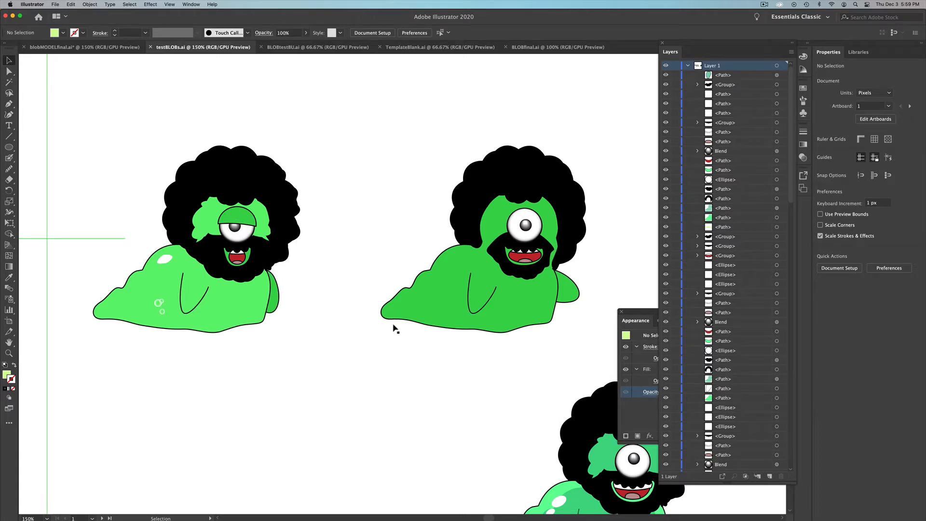
{"action": "left_click_drag", "start_coordinate": [413, 341], "coordinate": [262, 328]}
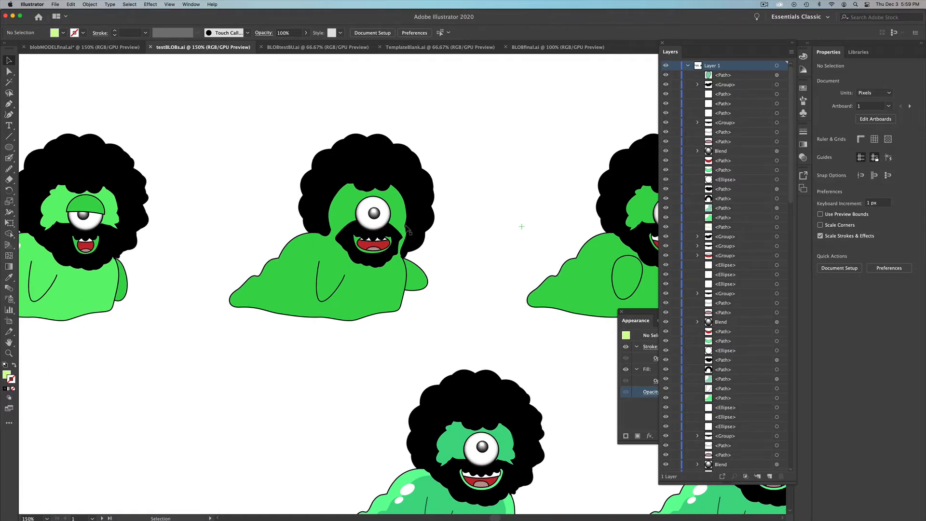
{"action": "left_click_drag", "start_coordinate": [434, 282], "coordinate": [306, 209]}
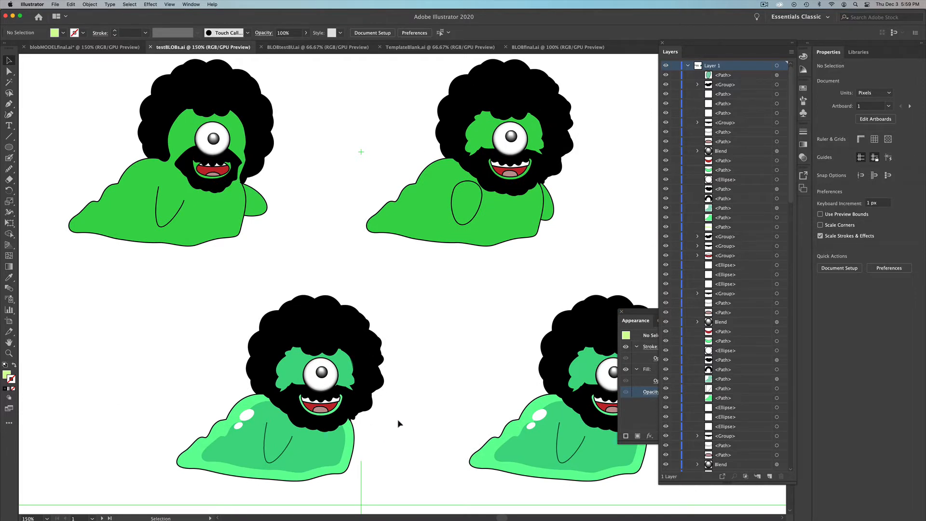
{"action": "left_click_drag", "start_coordinate": [422, 393], "coordinate": [330, 344]}
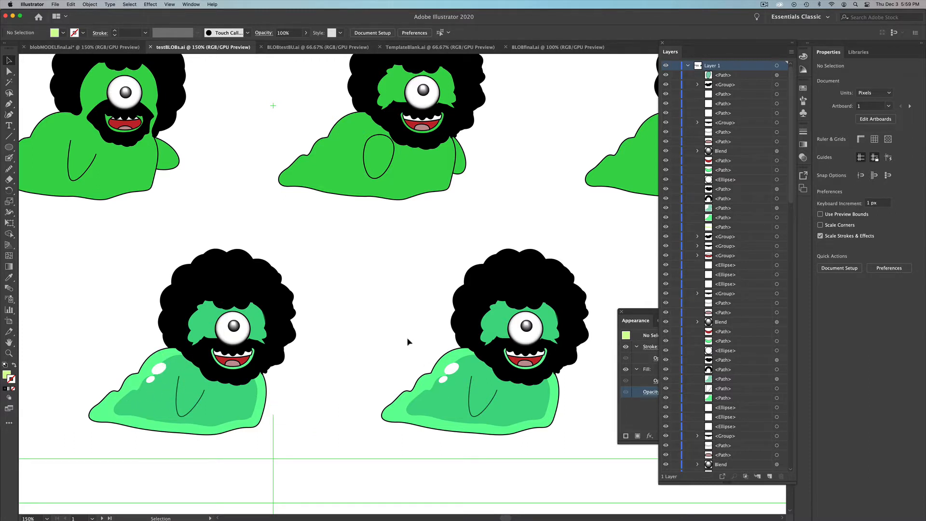
{"action": "left_click_drag", "start_coordinate": [407, 341], "coordinate": [248, 354]}
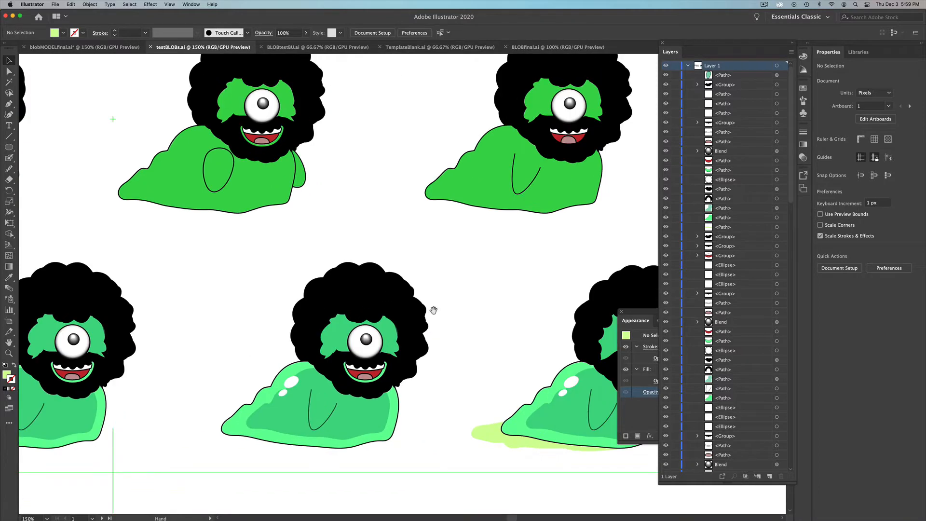
{"action": "left_click_drag", "start_coordinate": [453, 318], "coordinate": [325, 343]}
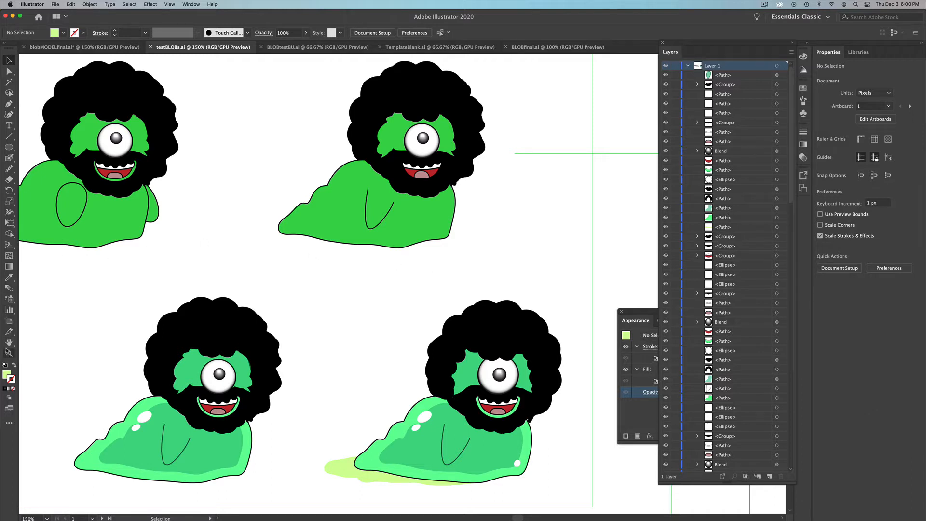
{"action": "double_click", "coordinate": [8, 342]}
{"action": "left_click_drag", "start_coordinate": [488, 342], "coordinate": [387, 318]}
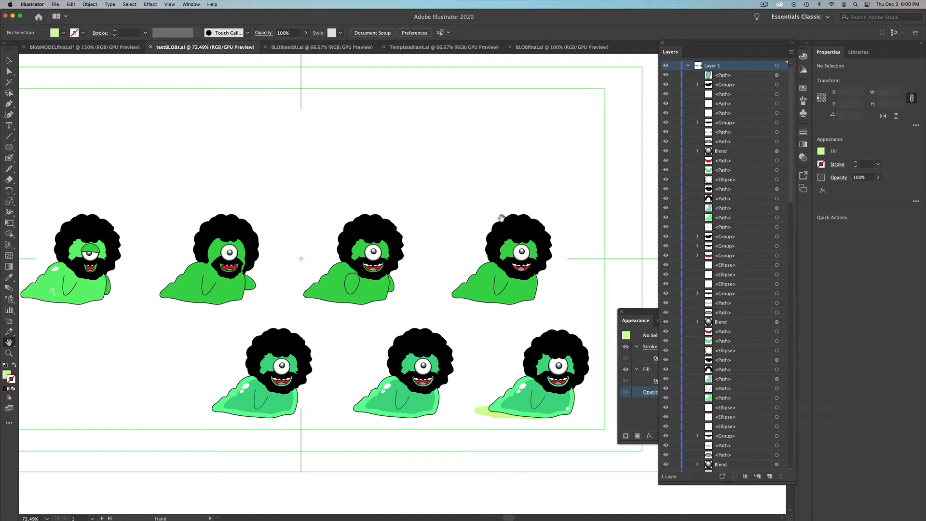
Step: Review the layered character in BLOBtestBU.ai, toggling the mouth layer's visibility off and back on
{"action": "left_click", "coordinate": [354, 48]}
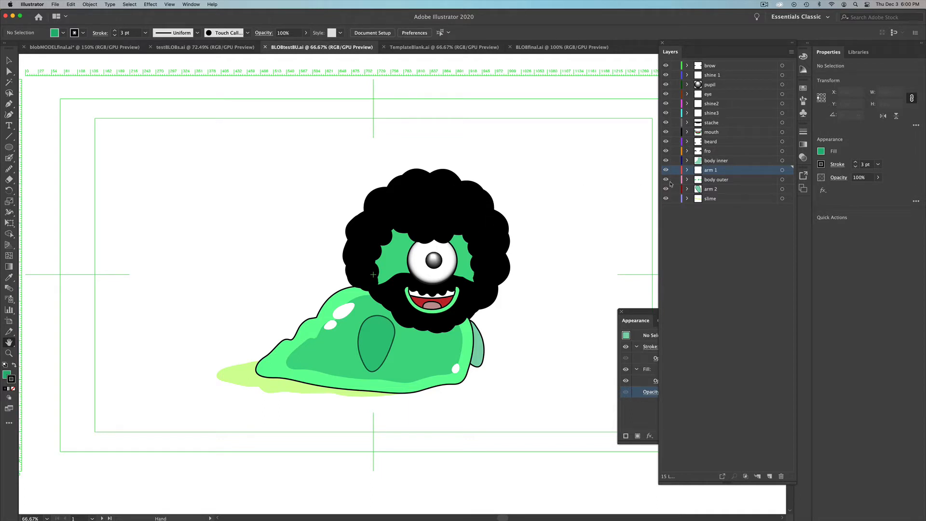
{"action": "left_click", "coordinate": [666, 132]}
{"action": "left_click", "coordinate": [666, 132]}
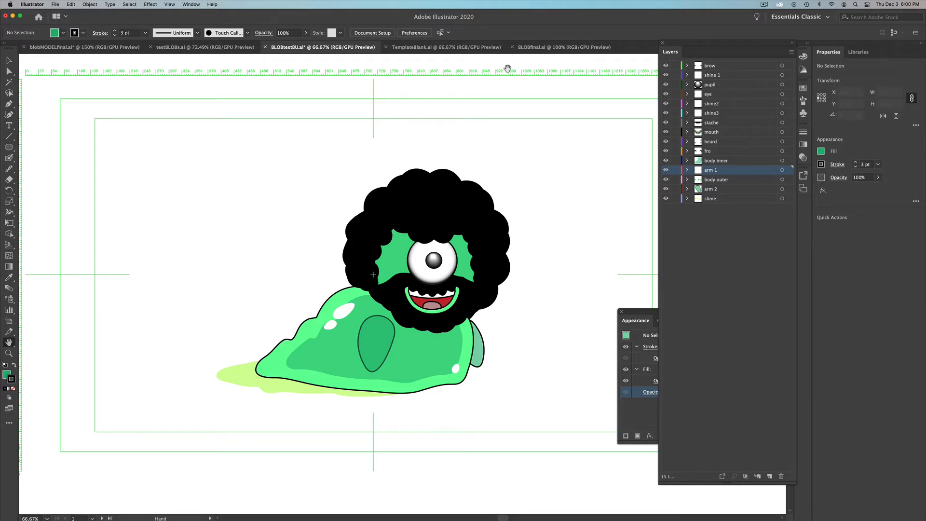
Step: Expand the Right Eye, Left Eye and Mouth groups in TemplateBlank.ai to examine the puppet layer structure
{"action": "left_click", "coordinate": [494, 51]}
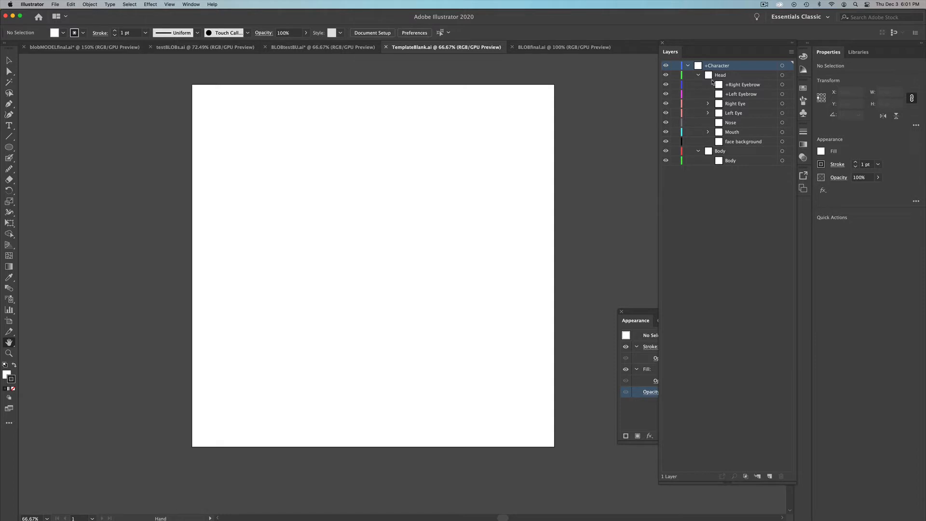
{"action": "left_click", "coordinate": [708, 103]}
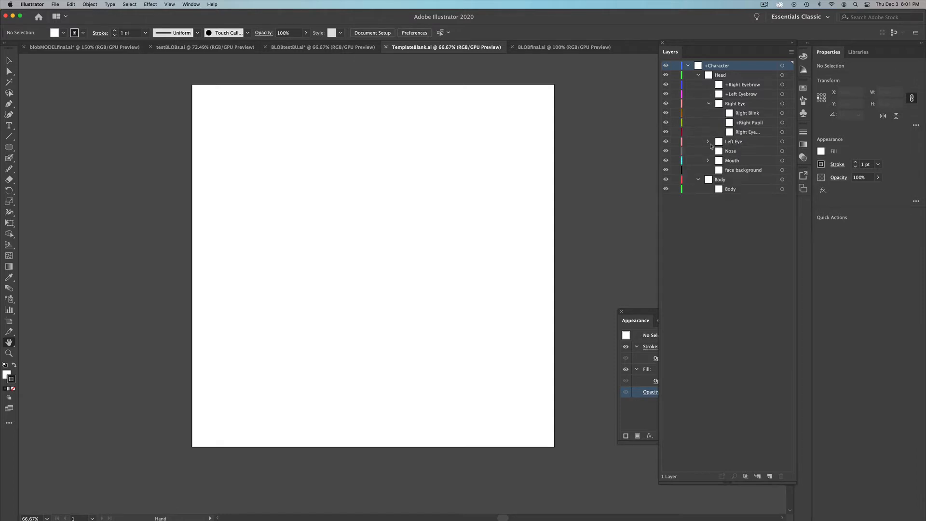
{"action": "left_click", "coordinate": [708, 142]}
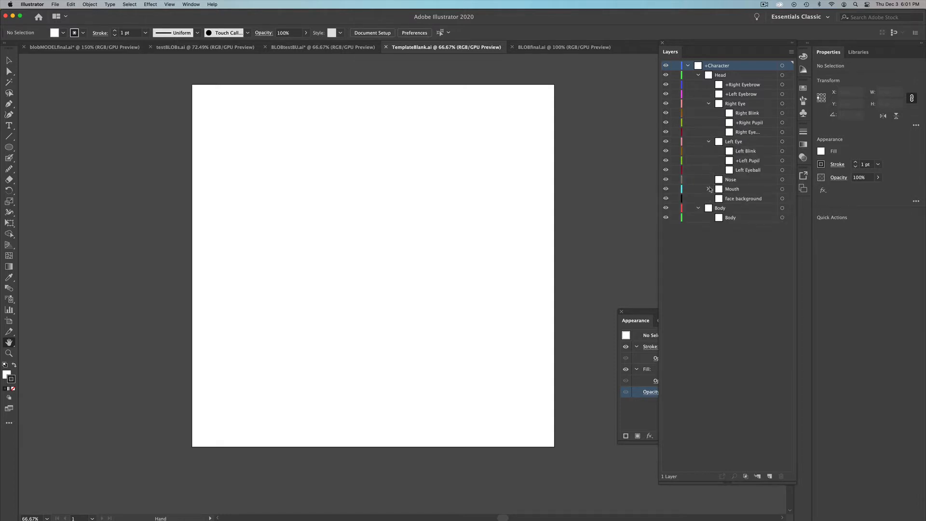
{"action": "left_click", "coordinate": [708, 189]}
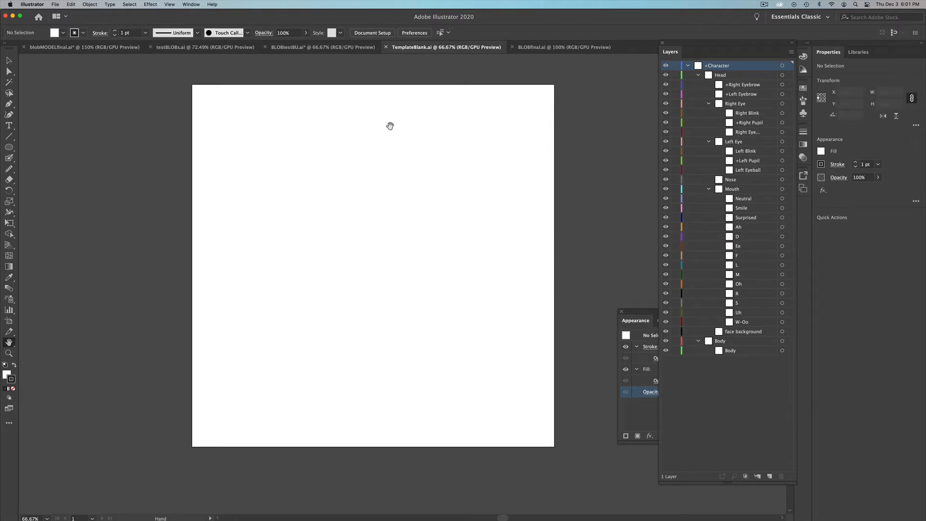
Step: Review the finished character in BLOBfinal.ai and return to the traced model sheet in blobMODELfinal.ai
{"action": "left_click", "coordinate": [524, 48]}
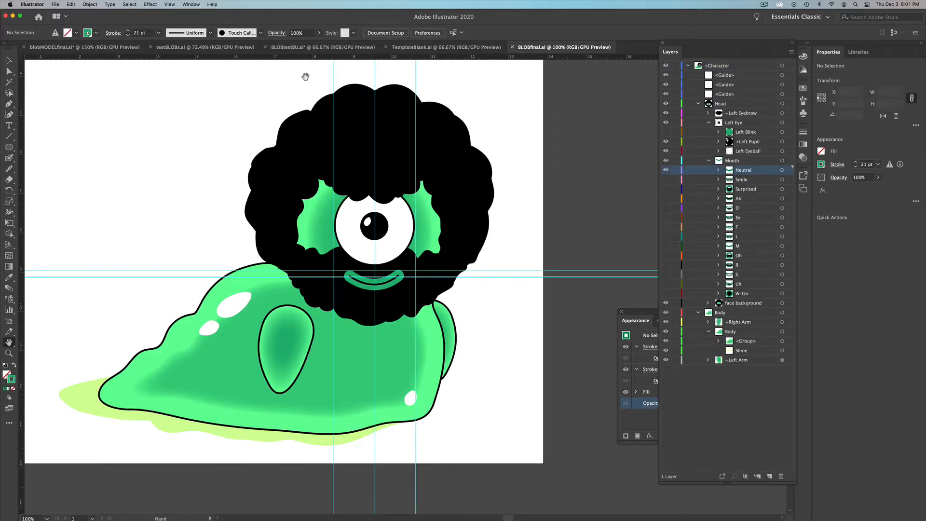
{"action": "left_click", "coordinate": [293, 50]}
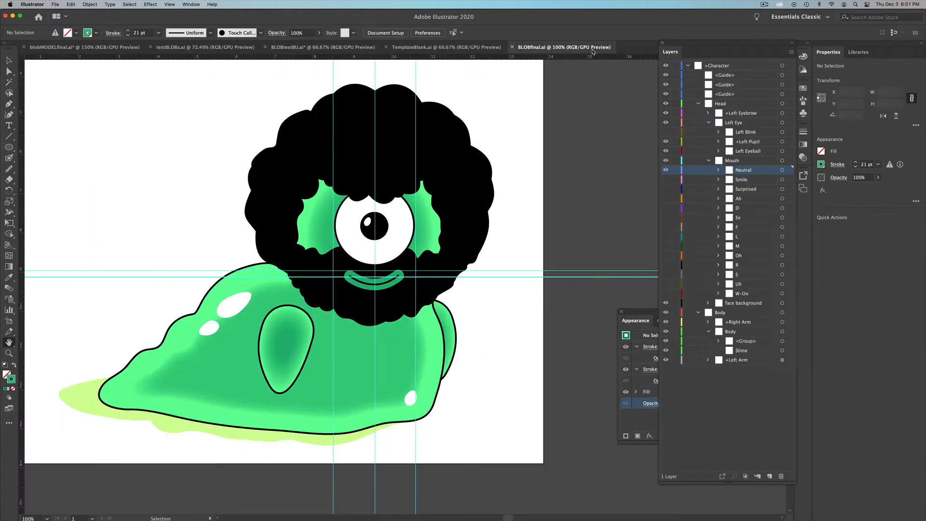
{"action": "left_click", "coordinate": [598, 49]}
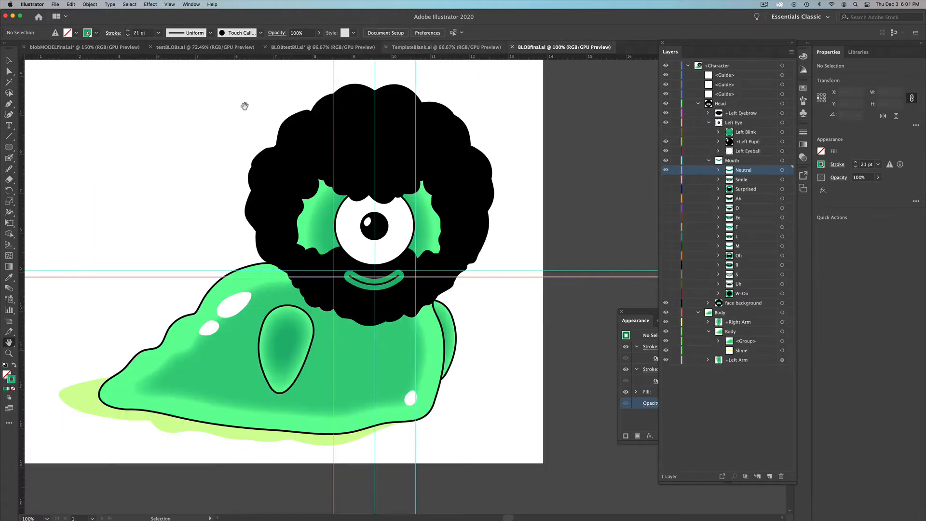
{"action": "left_click", "coordinate": [123, 49]}
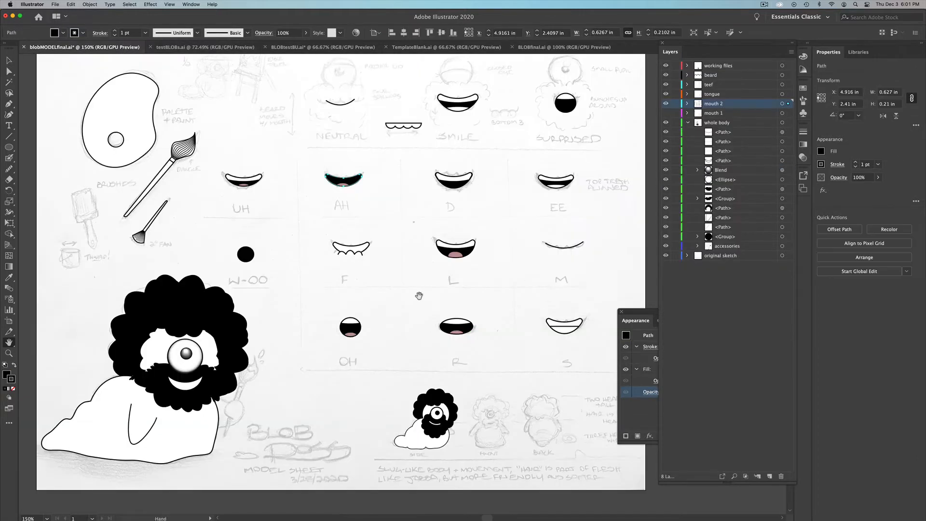
Step: In BLOBfinal.ai, select the neutral mouth path and inspect its appearance, toggling the 21 pt green stroke off and back on
{"action": "left_click", "coordinate": [574, 49]}
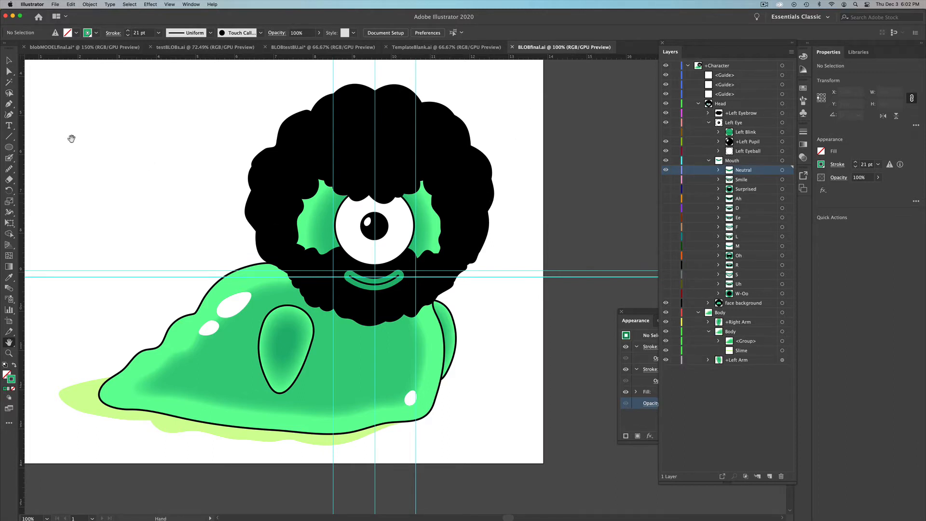
{"action": "left_click", "coordinate": [9, 61]}
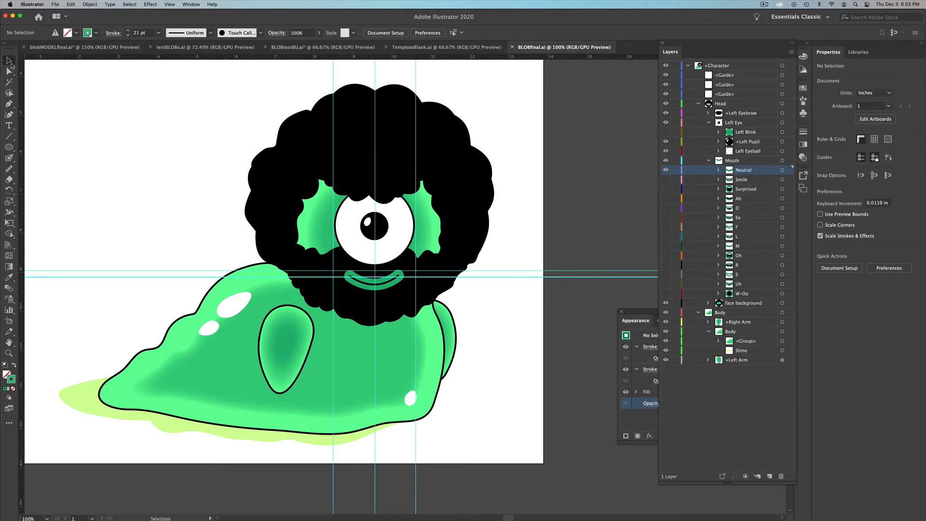
{"action": "left_click", "coordinate": [396, 285]}
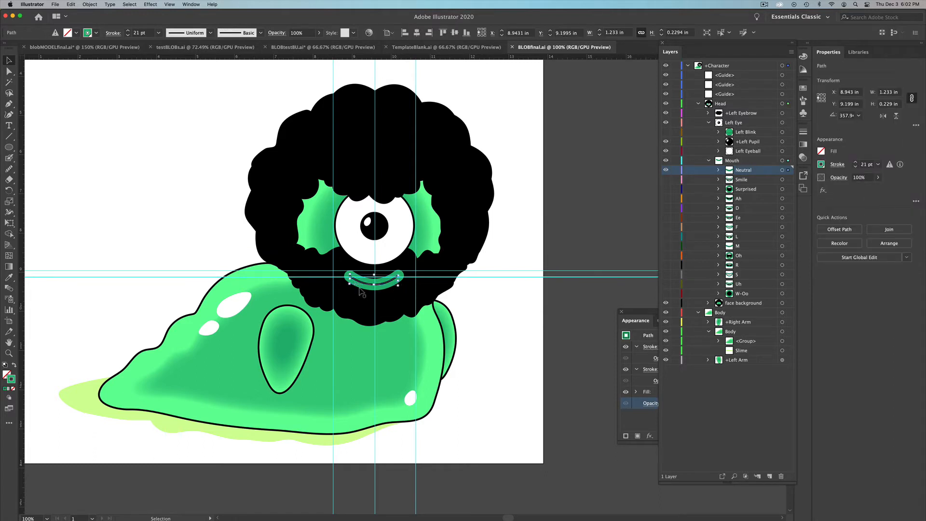
{"action": "left_click", "coordinate": [635, 319]}
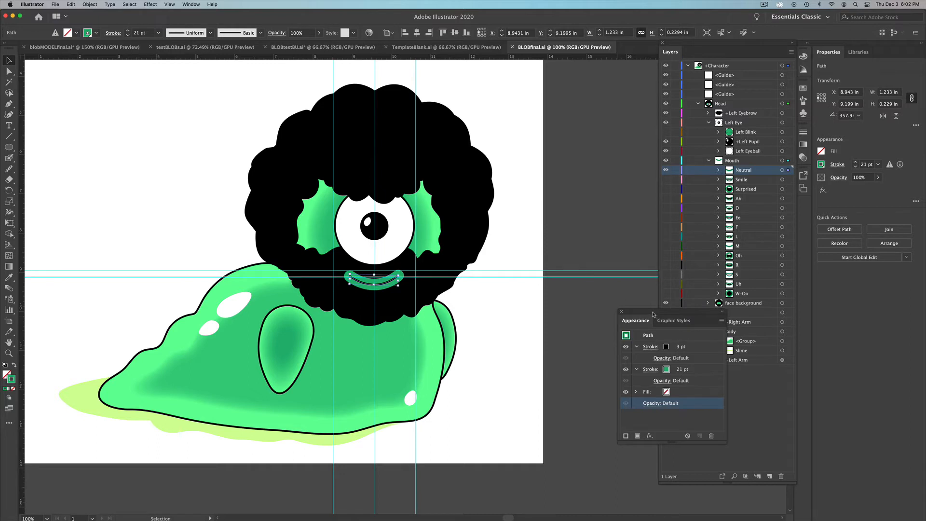
{"action": "left_click_drag", "start_coordinate": [653, 315], "coordinate": [525, 263]}
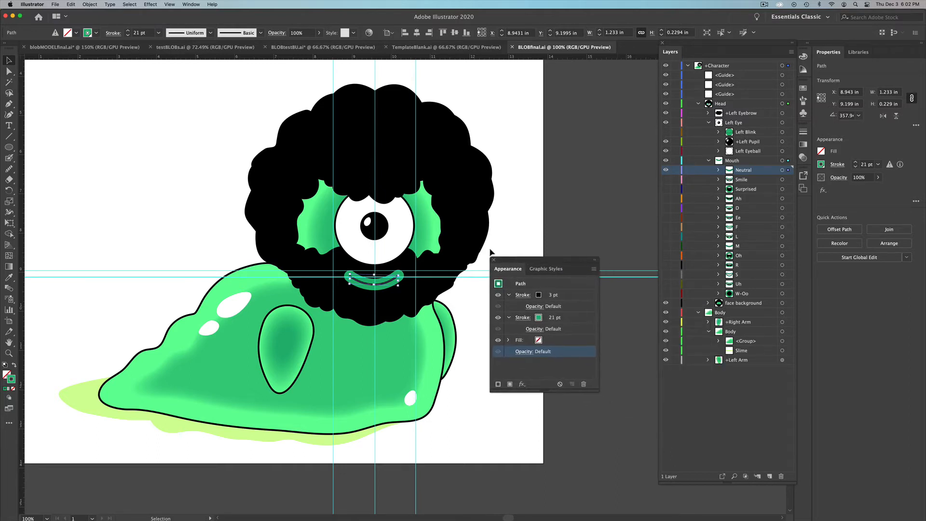
{"action": "left_click", "coordinate": [498, 318]}
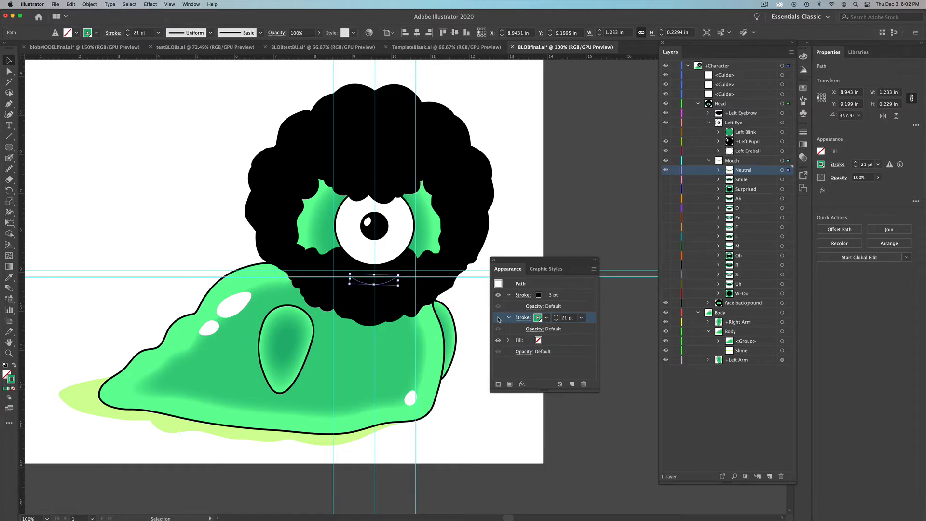
{"action": "left_click", "coordinate": [497, 319]}
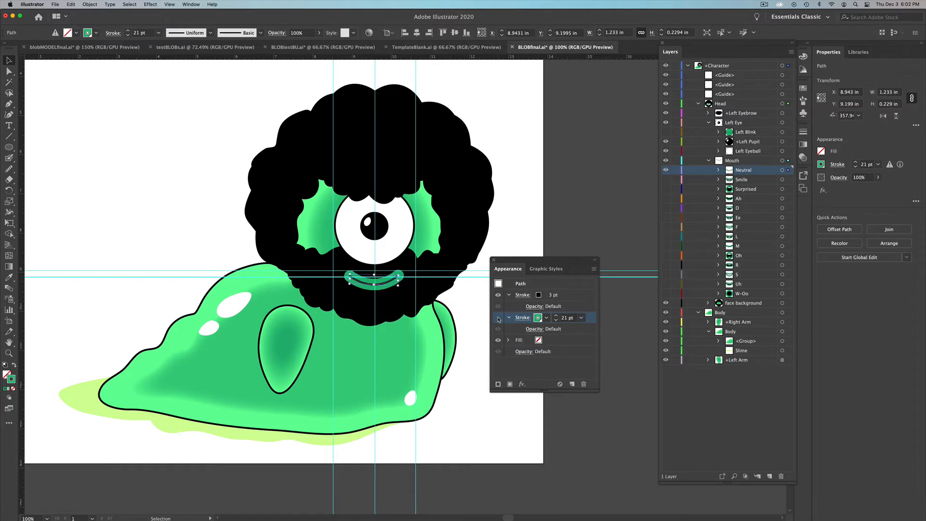
Step: Preview the Smile, Surprised and Ah mouth shapes one at a time in place of Neutral, and show Neutral again
{"action": "left_click", "coordinate": [665, 170]}
{"action": "left_click", "coordinate": [666, 180]}
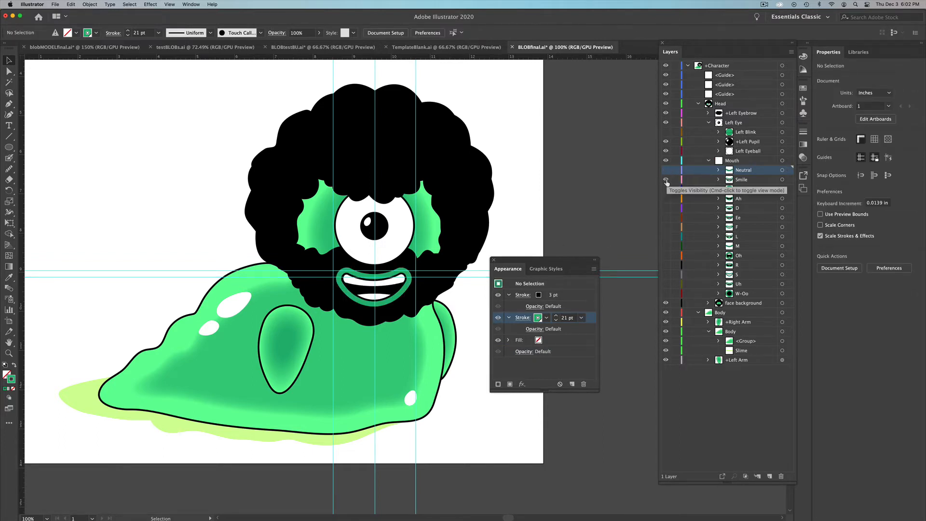
{"action": "left_click", "coordinate": [666, 180]}
{"action": "left_click", "coordinate": [666, 189]}
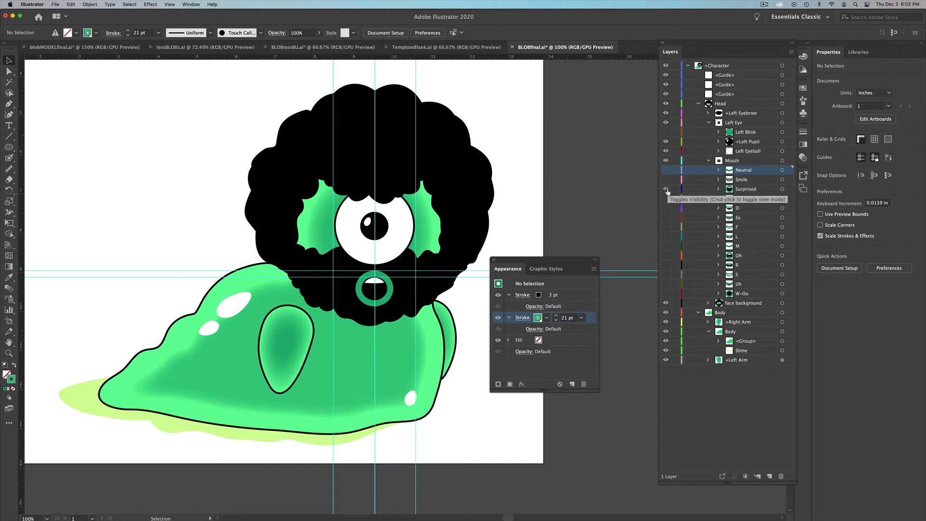
{"action": "left_click", "coordinate": [666, 189]}
{"action": "left_click", "coordinate": [666, 199]}
{"action": "left_click", "coordinate": [666, 199]}
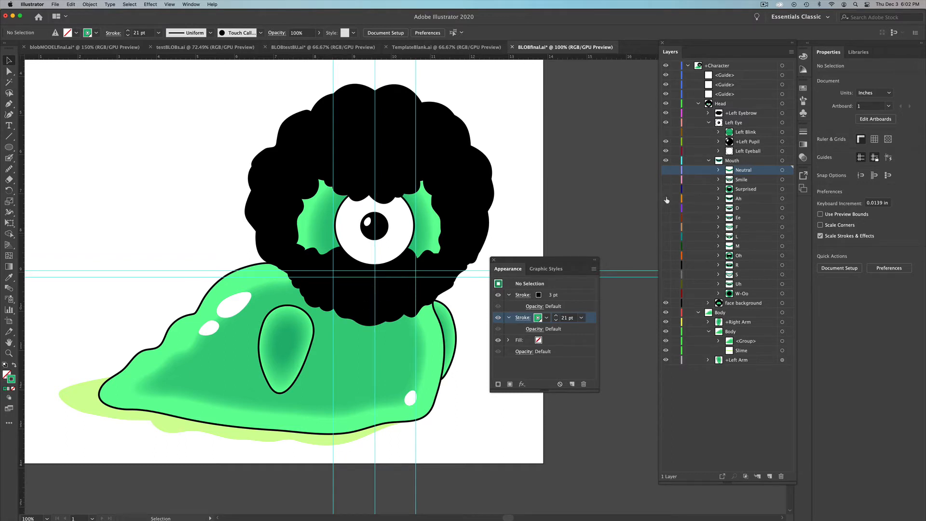
{"action": "left_click", "coordinate": [666, 170]}
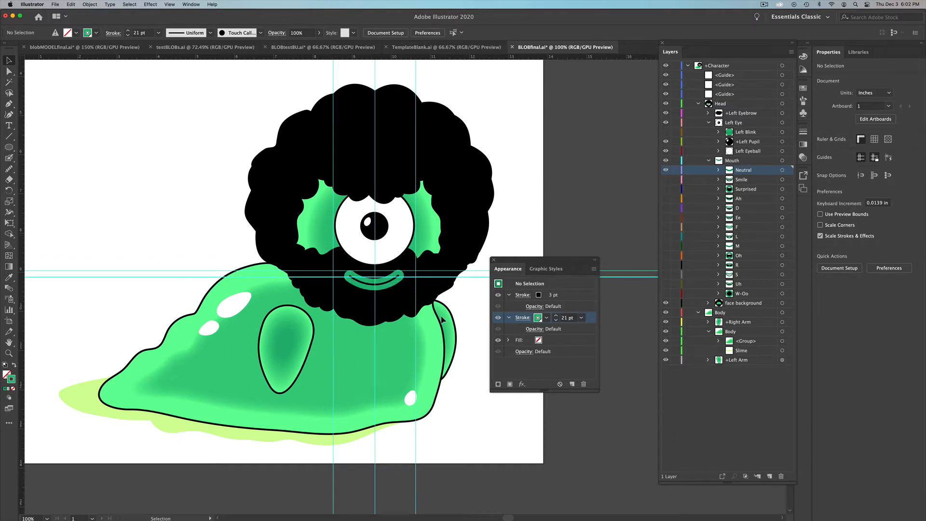
Step: Select the right arm, toggle its Feather effect off and on, and show where Feather sits among the Stylize effects
{"action": "left_click", "coordinate": [295, 334]}
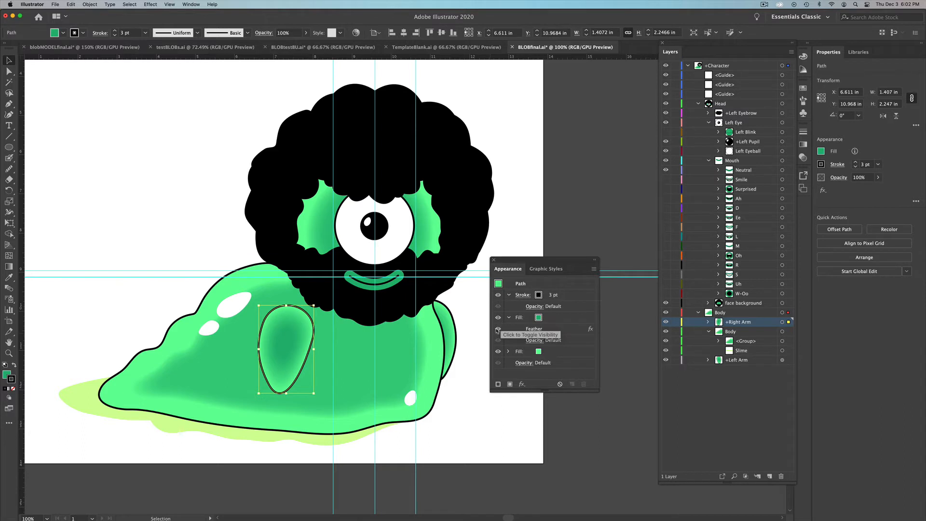
{"action": "left_click", "coordinate": [498, 330]}
{"action": "left_click", "coordinate": [498, 329]}
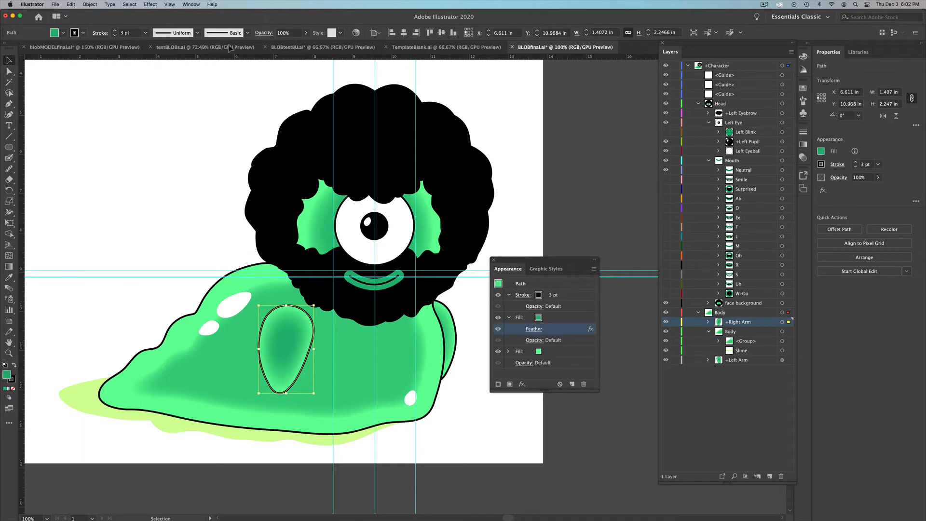
{"action": "left_click", "coordinate": [157, 4]}
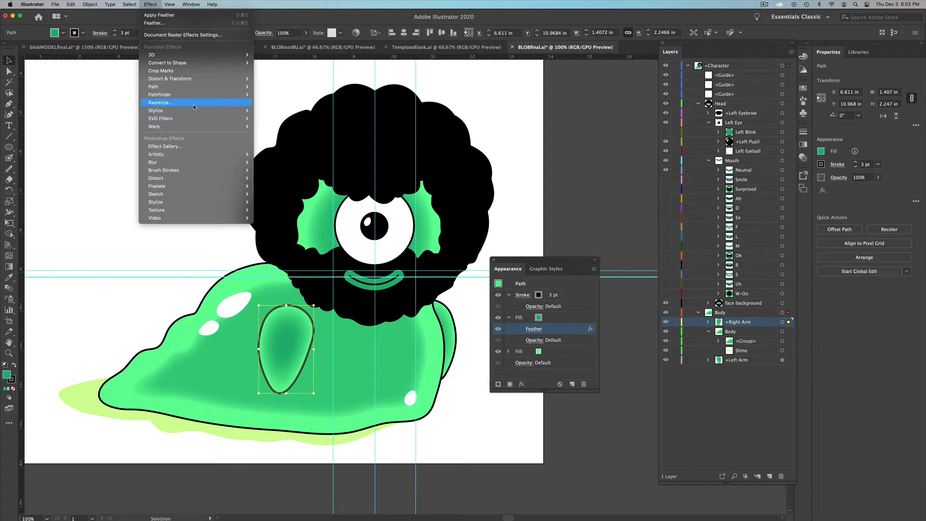
{"action": "mouse_move", "coordinate": [192, 112]}
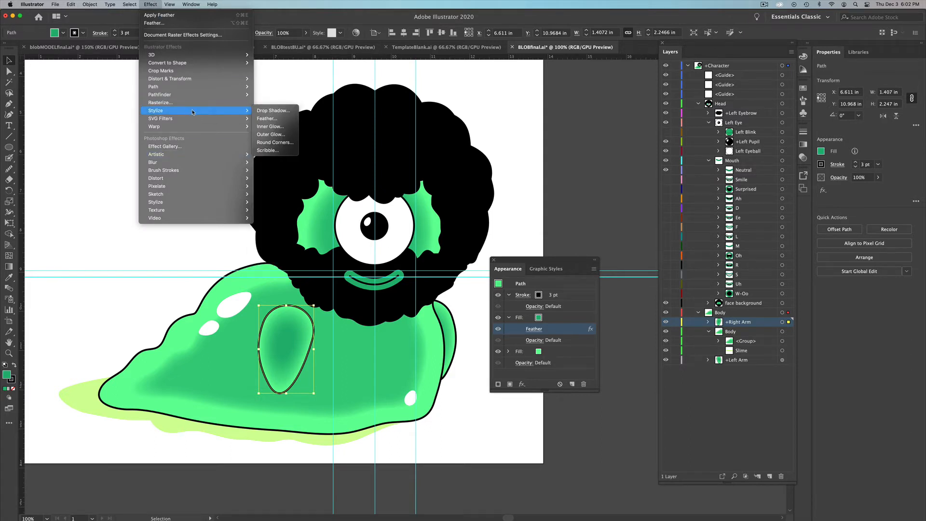
Step: Examine the export formats for BLOBfinal, including Photoshop (psd), and close the export without exporting
{"action": "mouse_move", "coordinate": [59, 4]}
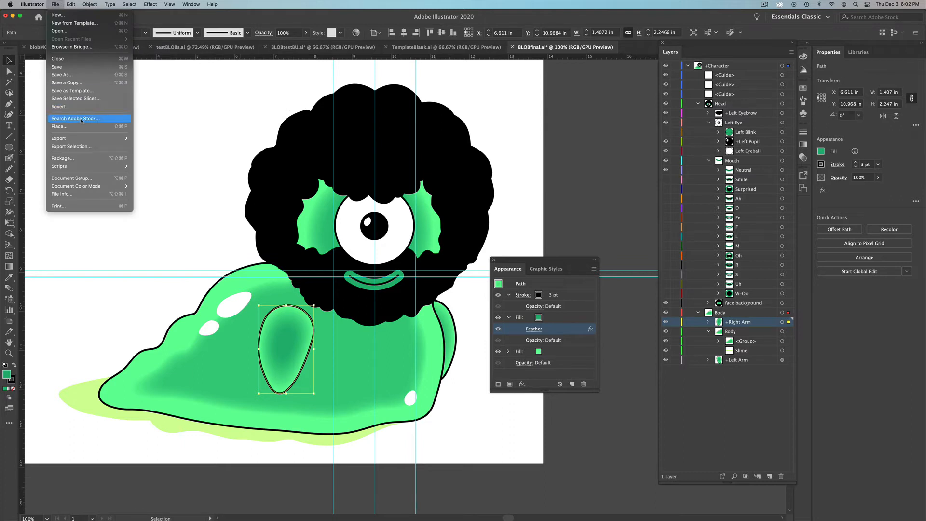
{"action": "mouse_move", "coordinate": [82, 138]}
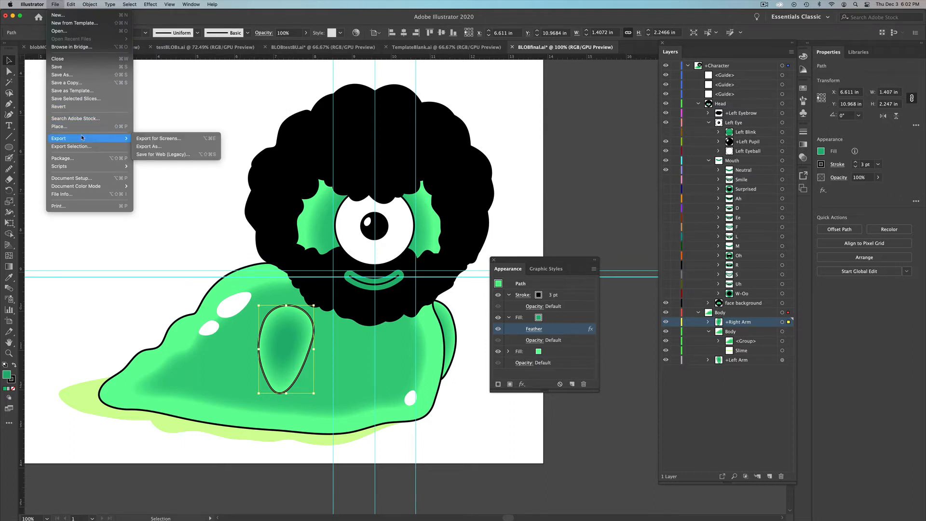
{"action": "left_click", "coordinate": [148, 146]}
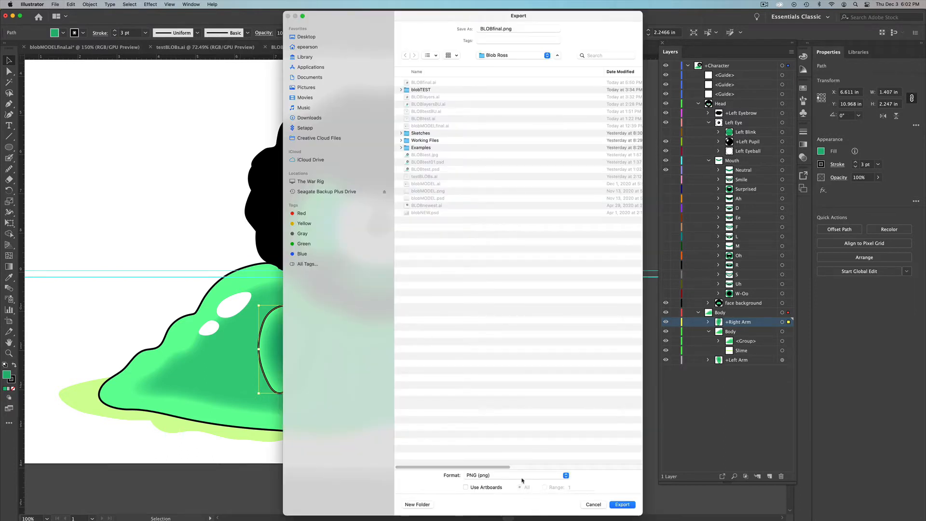
{"action": "left_click", "coordinate": [523, 479]}
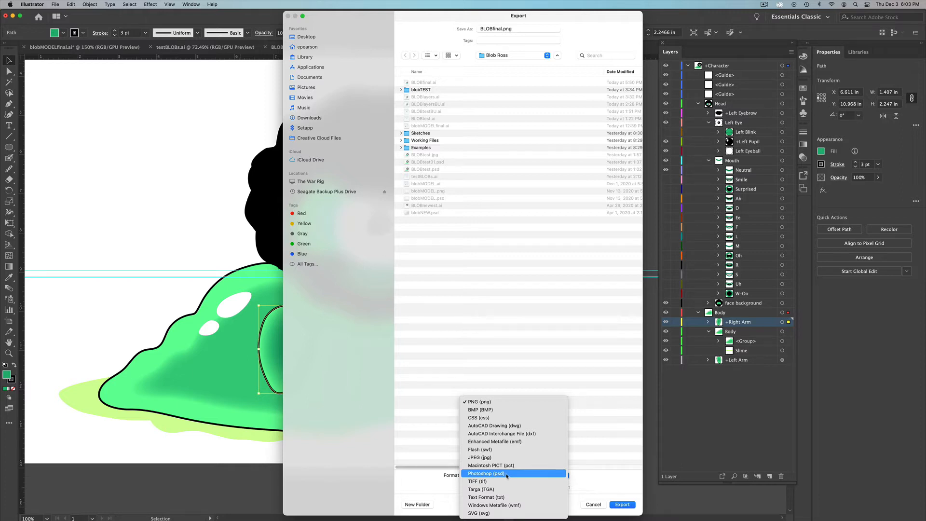
{"action": "left_click", "coordinate": [596, 506]}
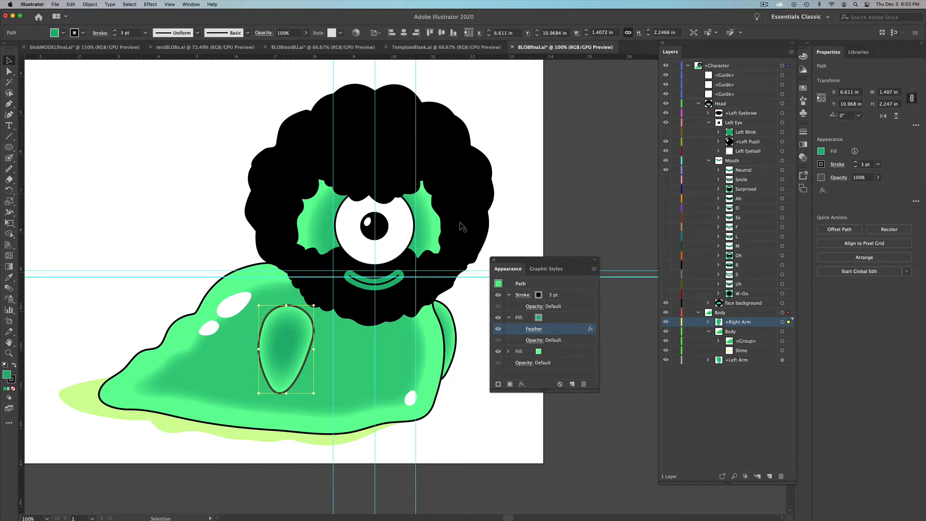
Step: Reselect the right arm, save BLOBfinal.ai and switch to Character Animator
{"action": "left_click", "coordinate": [448, 171]}
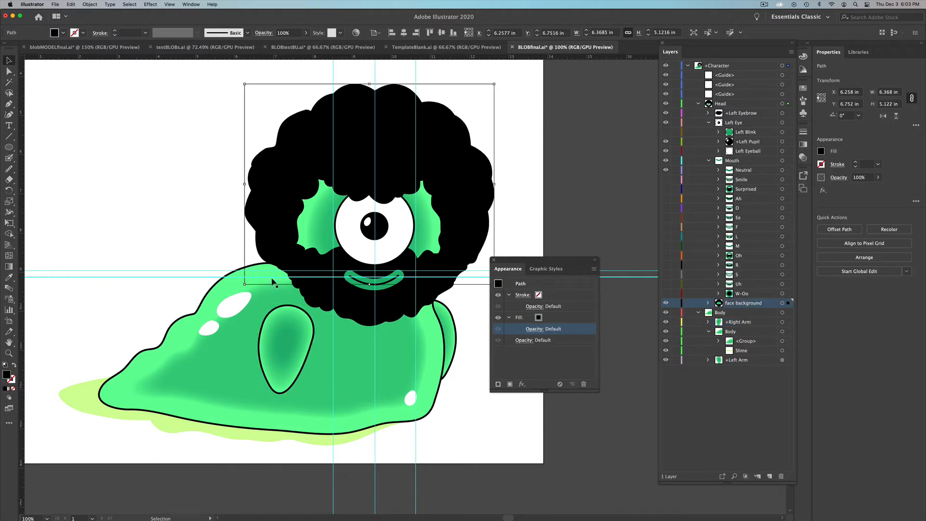
{"action": "left_click", "coordinate": [267, 322]}
{"action": "left_click", "coordinate": [267, 322]}
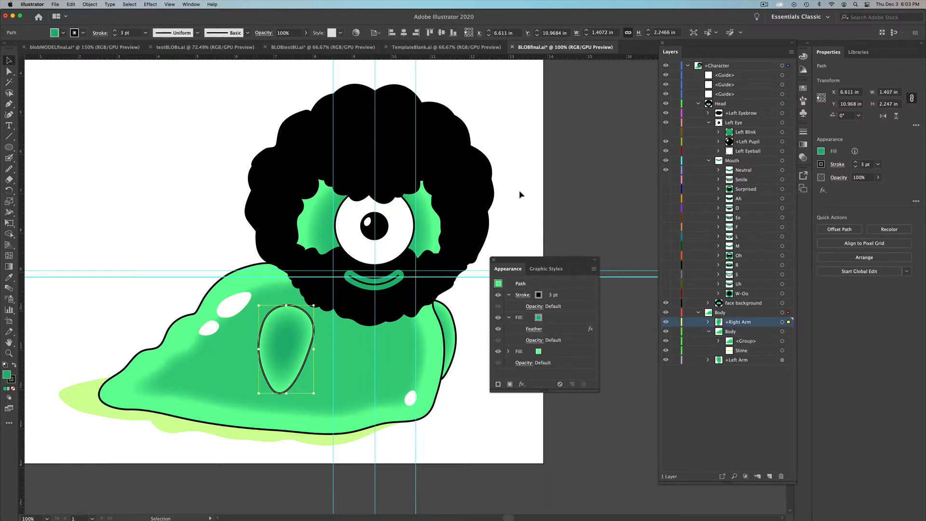
{"action": "key", "text": "super+s"}
{"action": "mouse_move", "coordinate": [439, 517]}
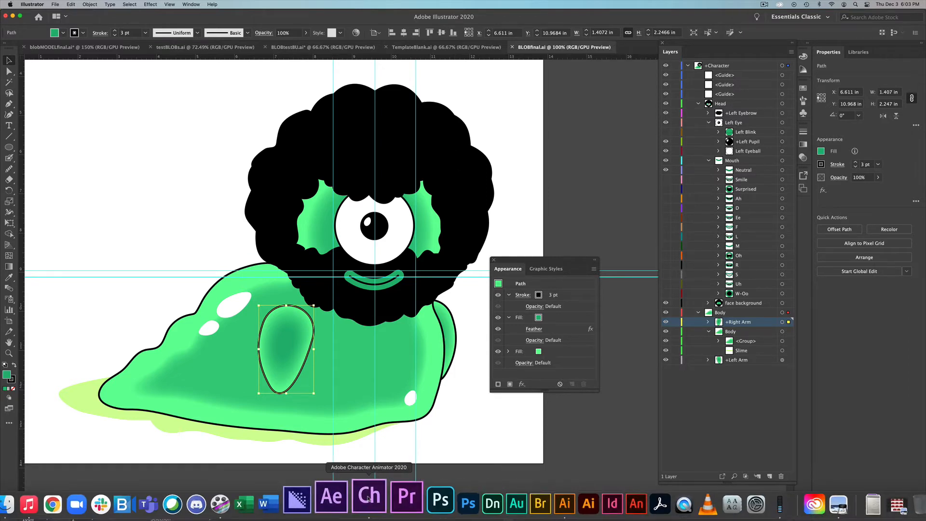
{"action": "left_click", "coordinate": [369, 499]}
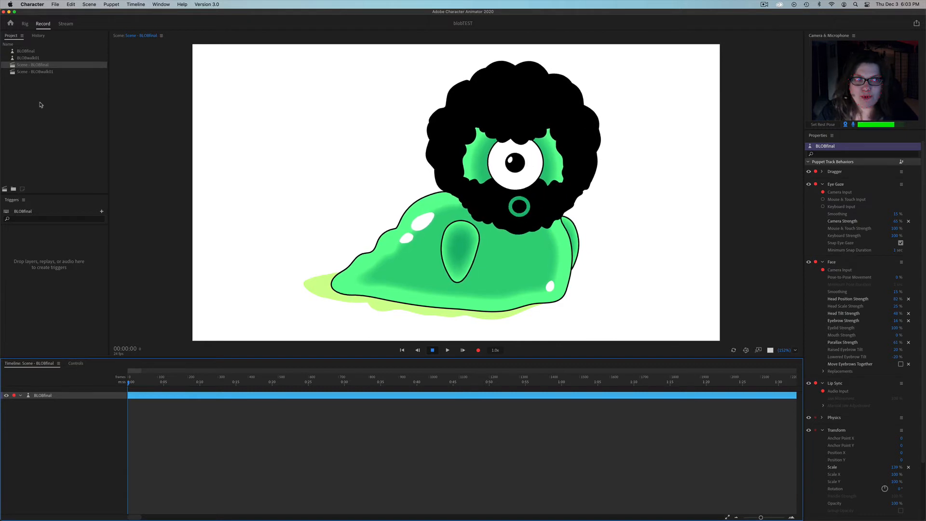
{"action": "left_click", "coordinate": [56, 4]}
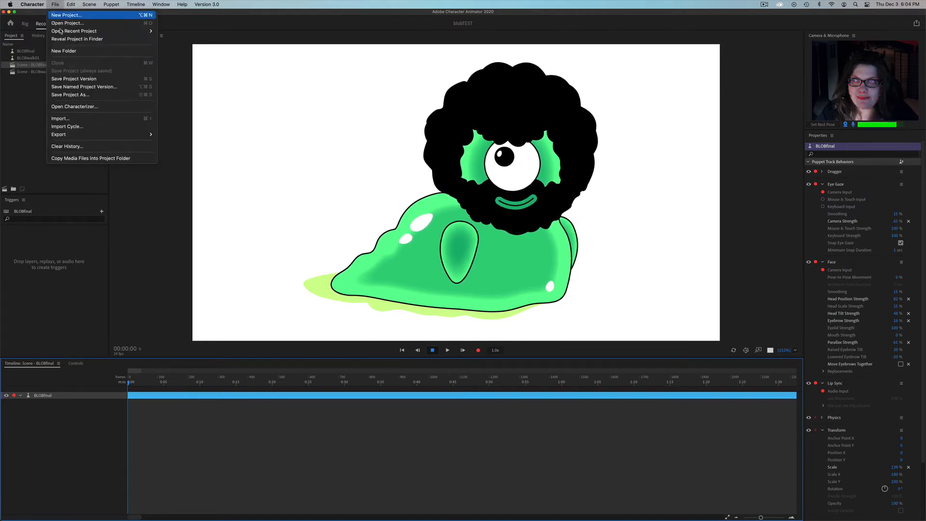
{"action": "left_click", "coordinate": [64, 118]}
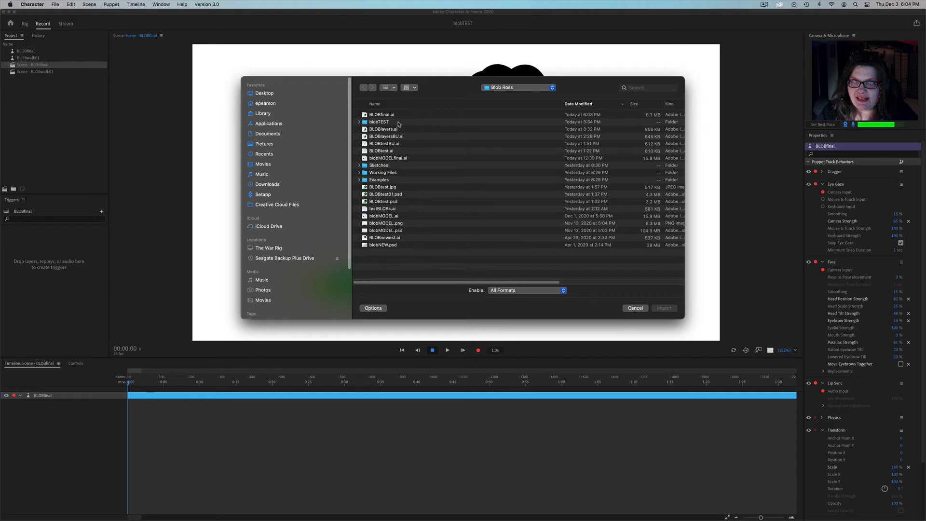
{"action": "left_click", "coordinate": [635, 307]}
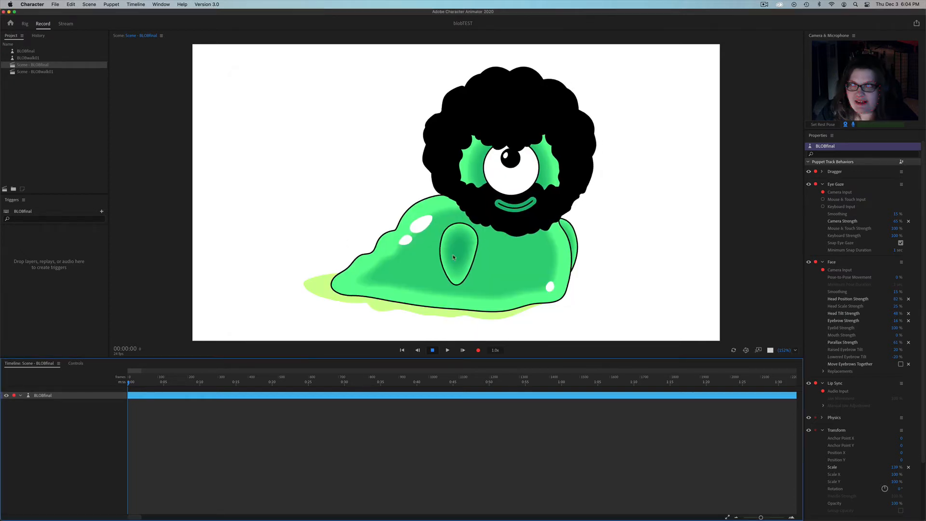
Step: Import BLOBfinal.ai from the Blob Ross folder into the blobTEST project as a new puppet
{"action": "left_click", "coordinate": [18, 51]}
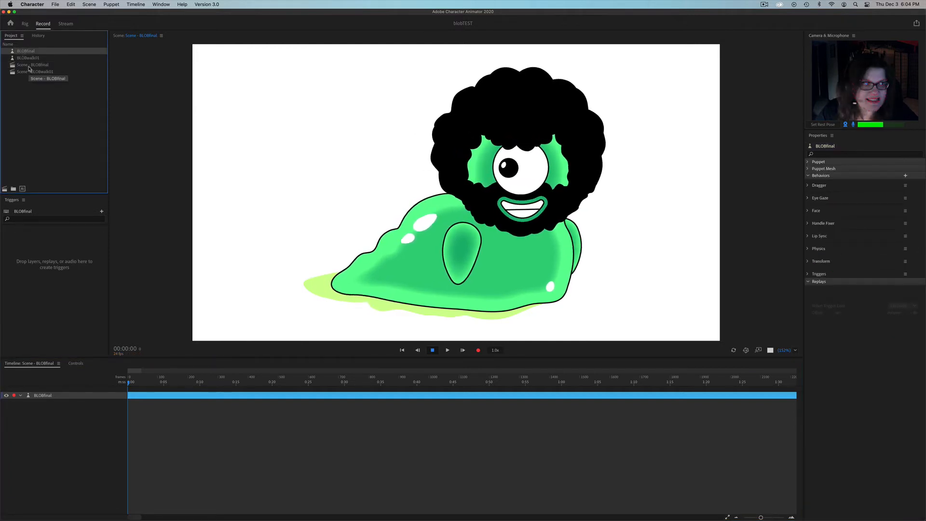
{"action": "left_click", "coordinate": [159, 106]}
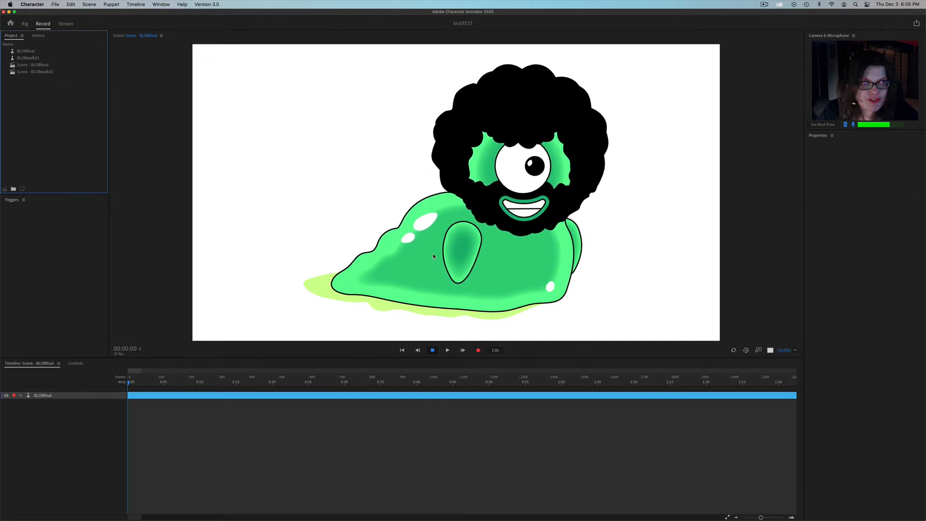
{"action": "double_click", "coordinate": [53, 122]}
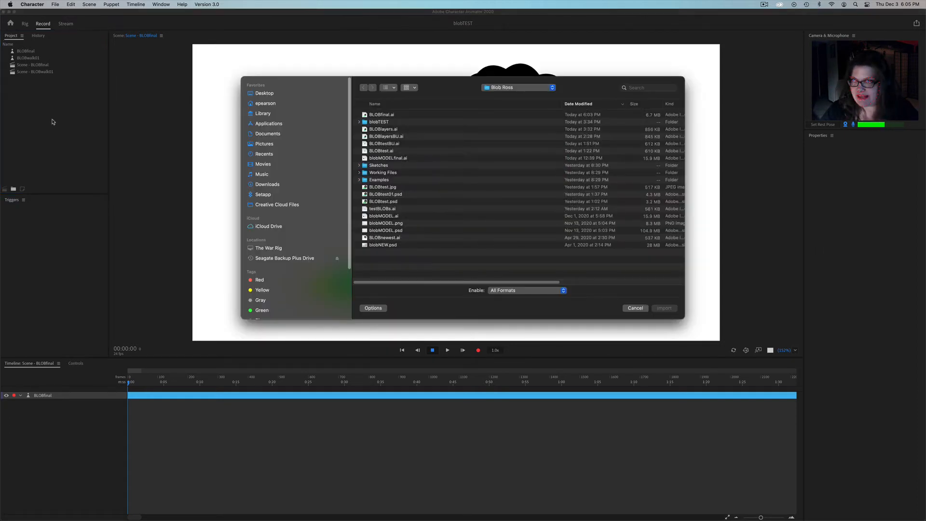
{"action": "left_click", "coordinate": [389, 115]}
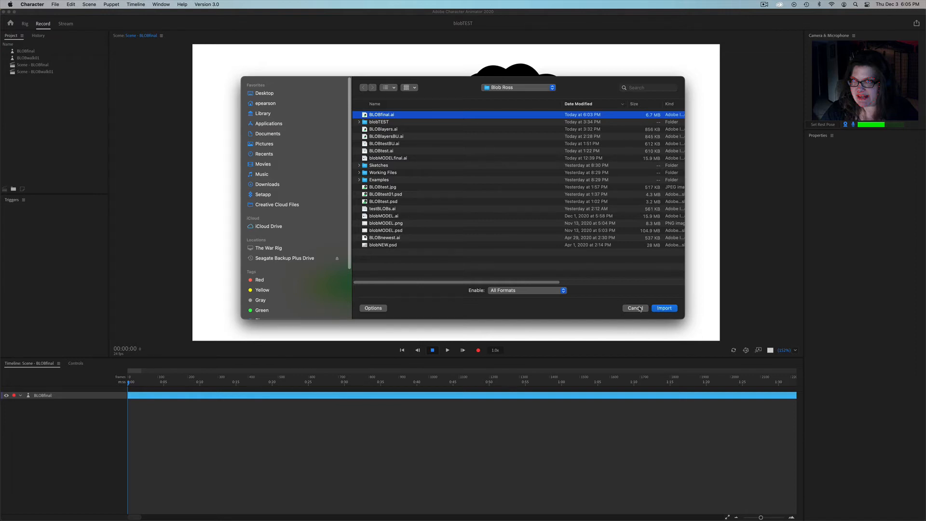
{"action": "left_click", "coordinate": [667, 308]}
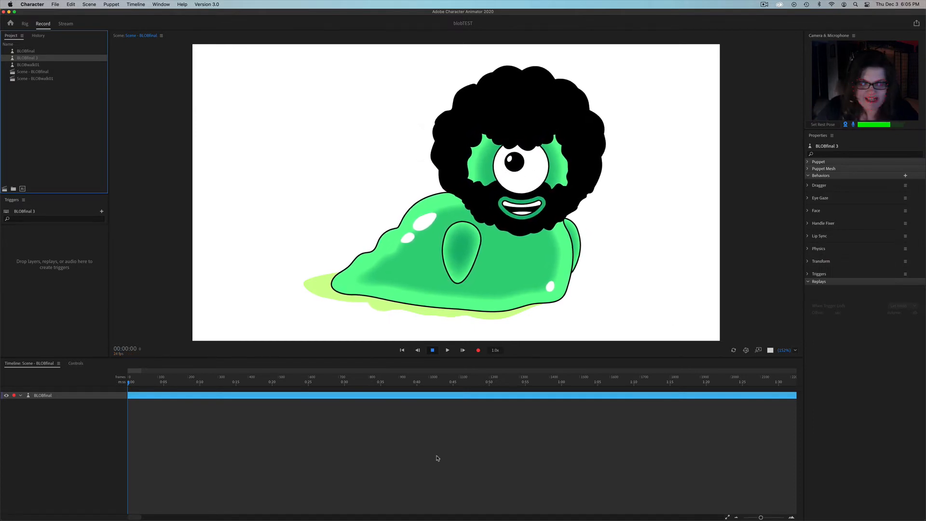
Step: Switch to Illustrator and start saving a copy of the artwork to the Desktop as BLOBfinalFOR REAL.ai
{"action": "mouse_move", "coordinate": [431, 520]}
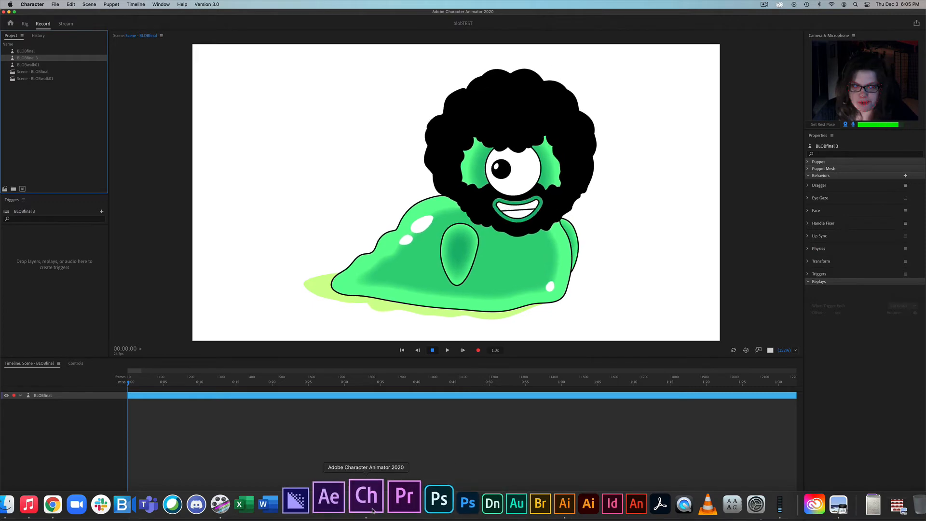
{"action": "left_click", "coordinate": [540, 499]}
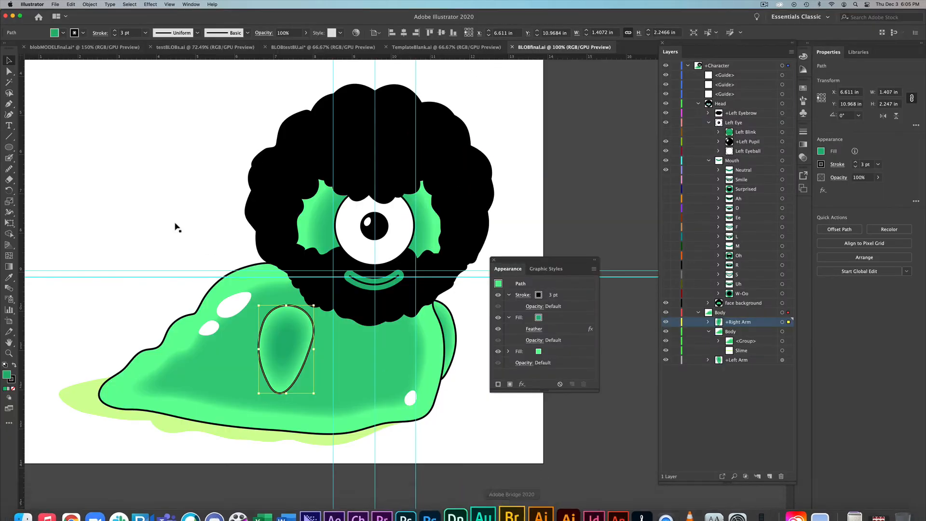
{"action": "left_click", "coordinate": [54, 4]}
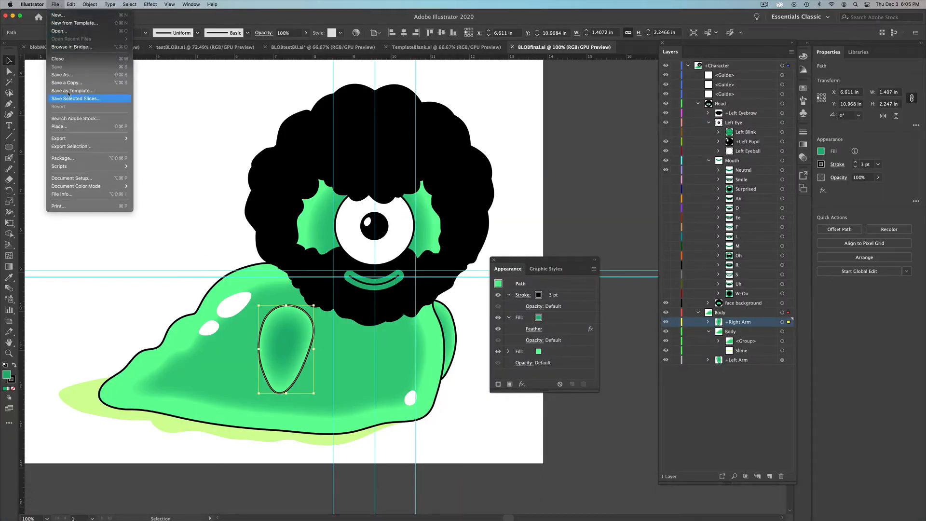
{"action": "left_click", "coordinate": [69, 76]}
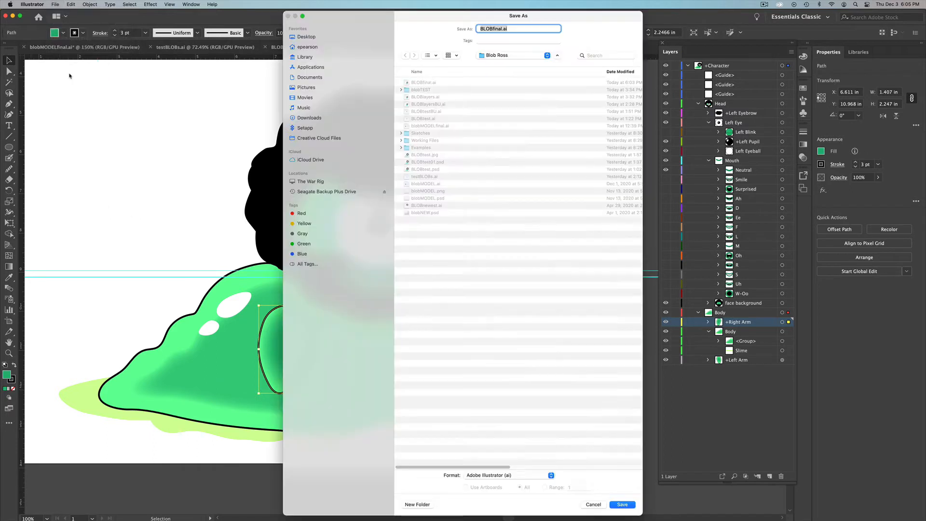
{"action": "left_click", "coordinate": [502, 29]}
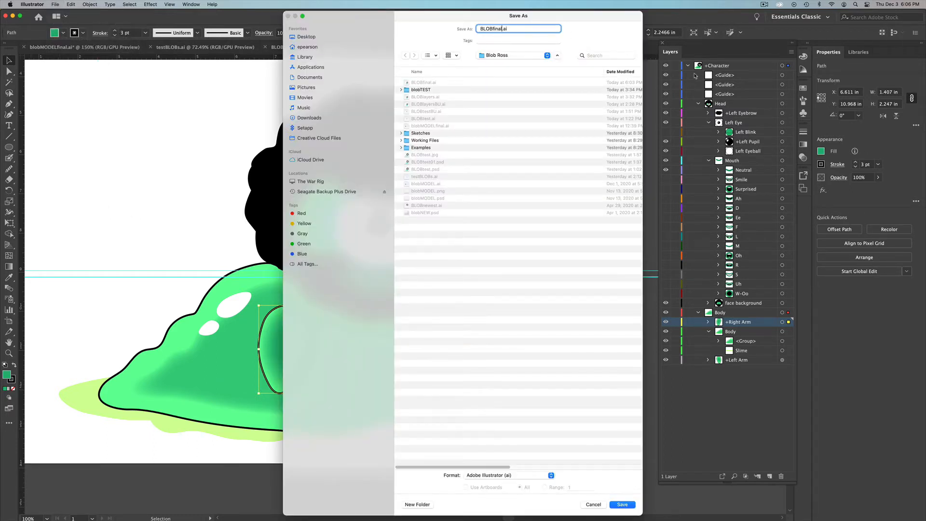
{"action": "type", "text": "FOR REAL"}
{"action": "left_click", "coordinate": [340, 38]}
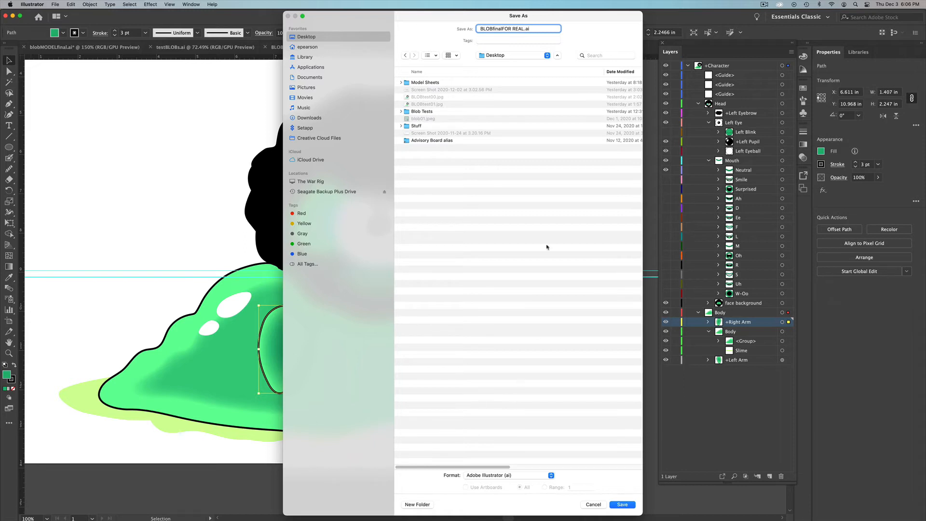
{"action": "left_click", "coordinate": [622, 504]}
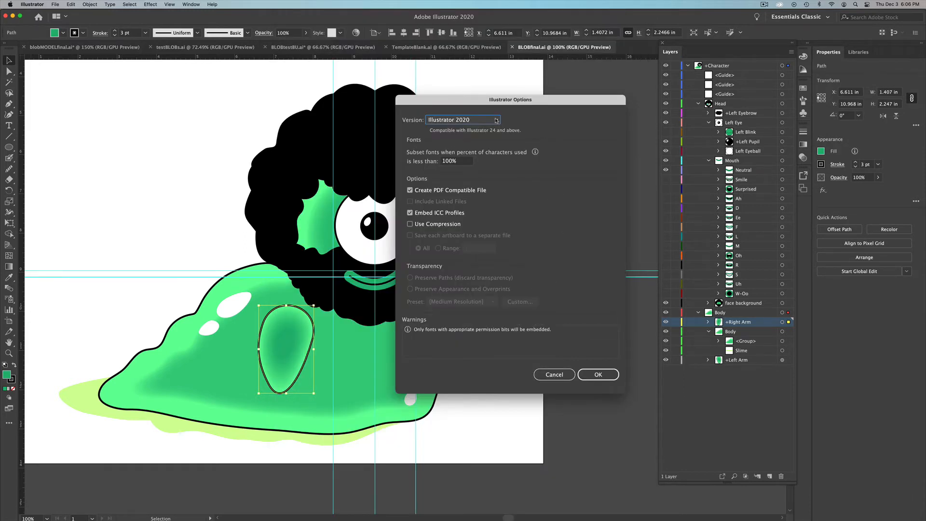
Step: Examine the Illustrator versions offered for the saved file, cancel the save and switch back to Character Animator
{"action": "left_click_drag", "start_coordinate": [539, 96], "coordinate": [552, 81]}
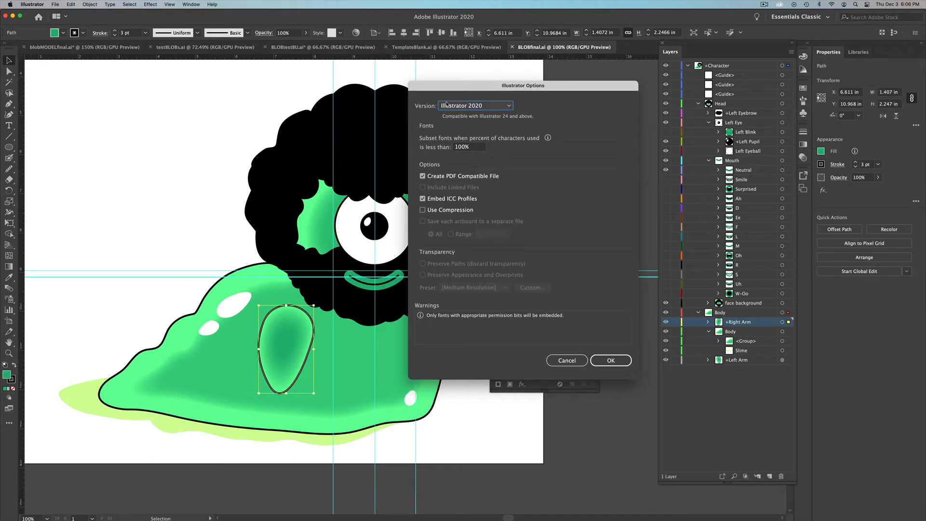
{"action": "left_click", "coordinate": [448, 106]}
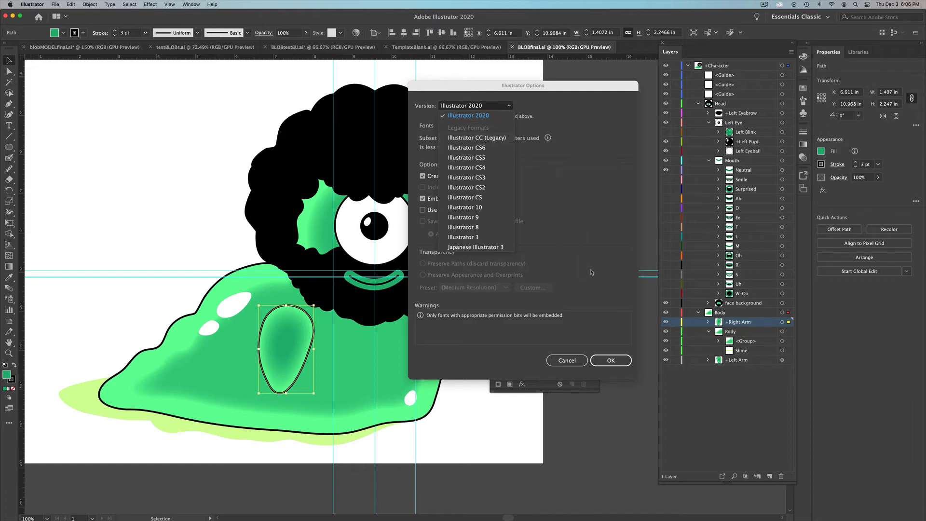
{"action": "left_click", "coordinate": [579, 361]}
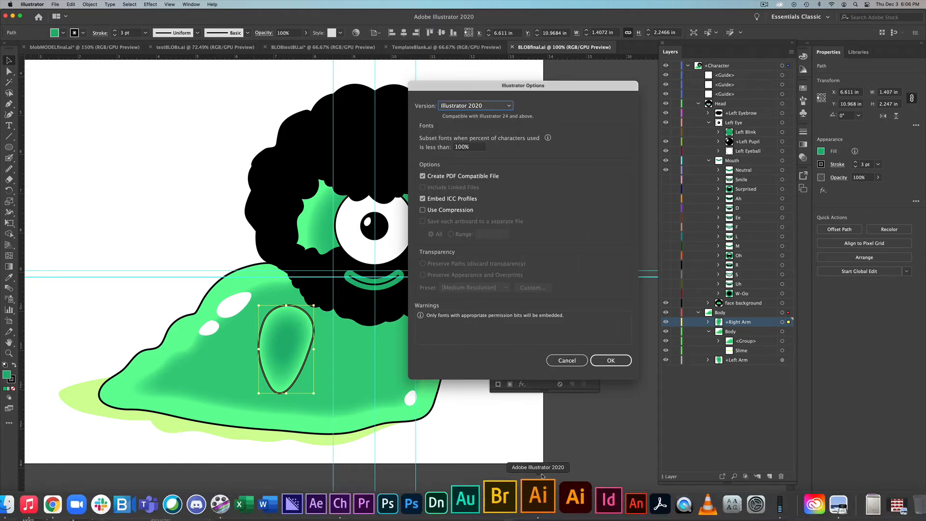
{"action": "left_click", "coordinate": [568, 362]}
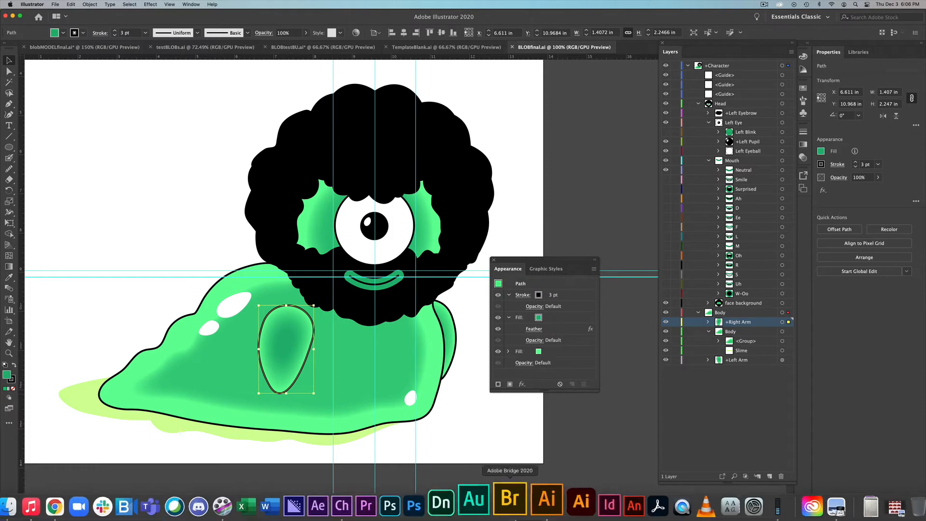
{"action": "left_click", "coordinate": [356, 497]}
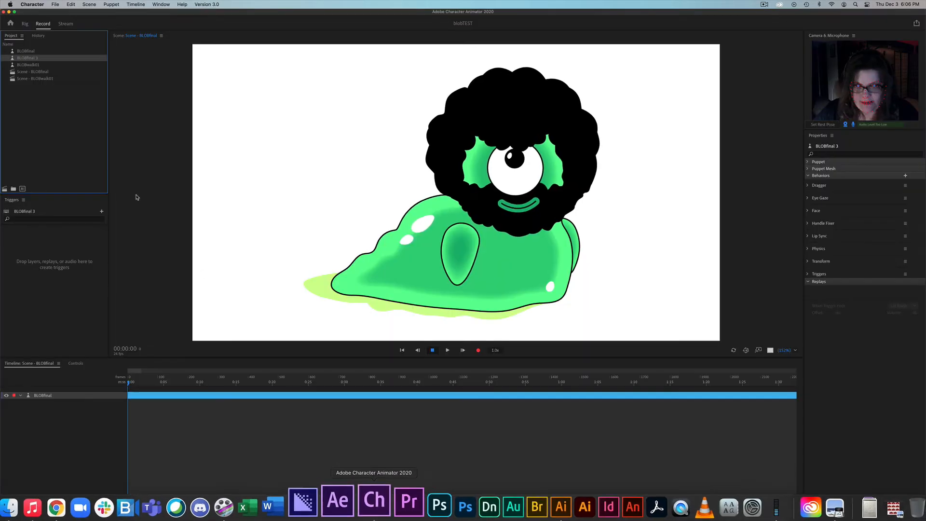
Step: Open the BLOBfinal 3 puppet for rigging and inspect its Head and Body layers
{"action": "double_click", "coordinate": [25, 58]}
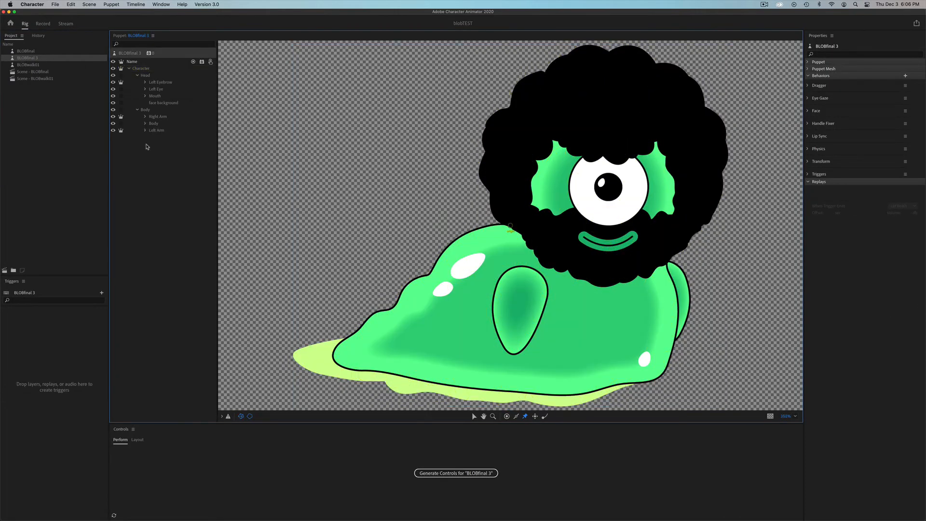
{"action": "left_click", "coordinate": [150, 75]}
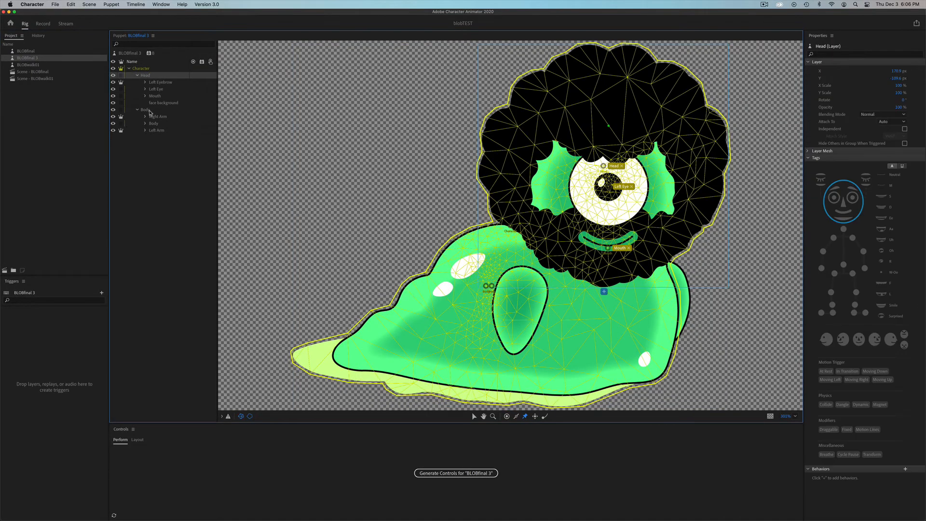
{"action": "left_click", "coordinate": [150, 111]}
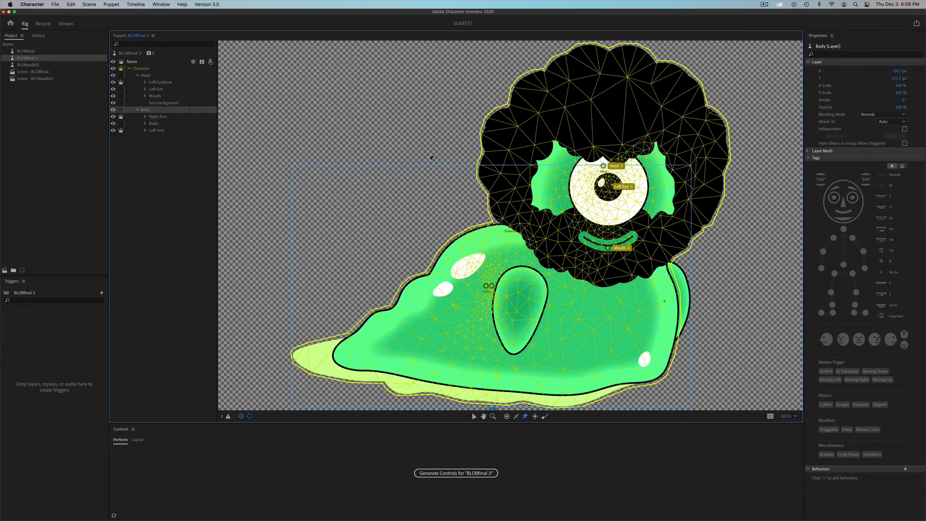
Step: Add the BLOBfinal 3 puppet to a new scene and reduce its Eye Gaze camera strength to 62%
{"action": "left_click", "coordinate": [43, 23]}
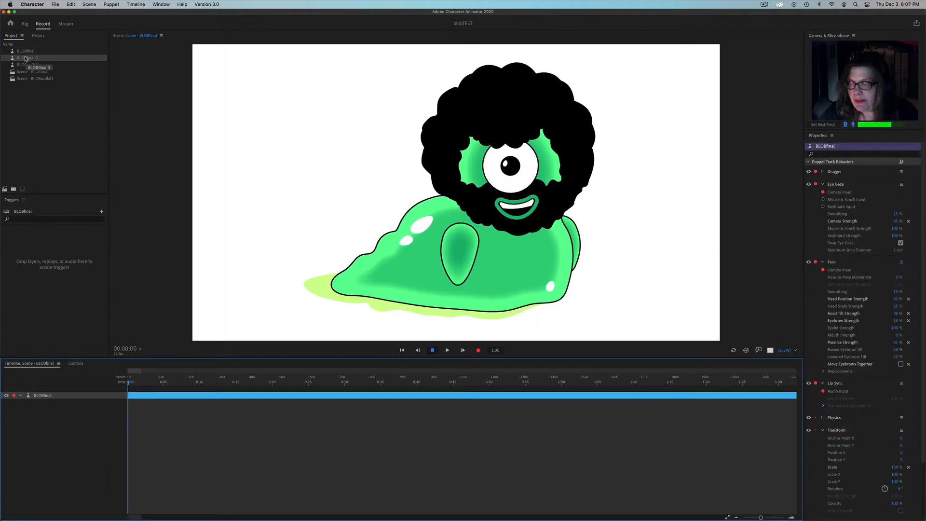
{"action": "left_click", "coordinate": [5, 189]}
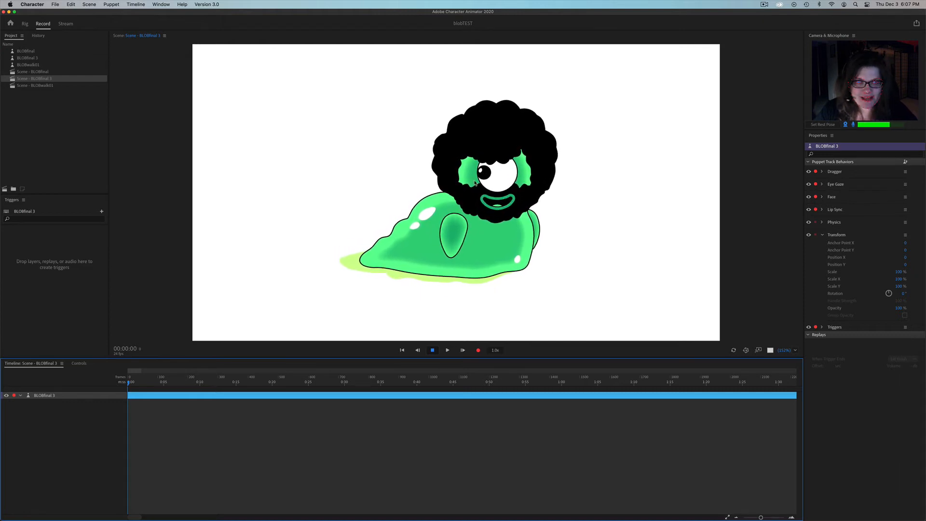
{"action": "left_click", "coordinate": [823, 186]}
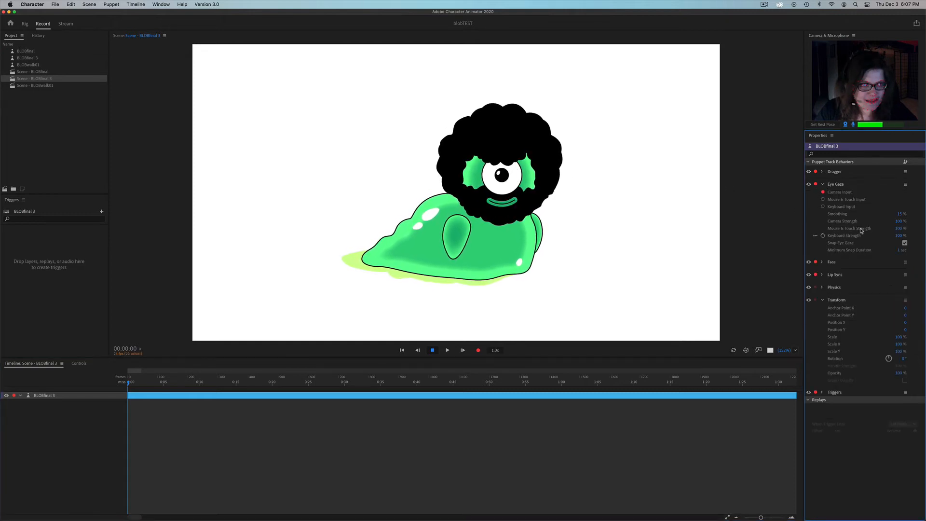
{"action": "mouse_move", "coordinate": [899, 223]}
{"action": "left_mouse_down"}
{"action": "mouse_move", "coordinate": [874, 224]}
{"action": "mouse_move", "coordinate": [895, 224]}
{"action": "mouse_move", "coordinate": [885, 223]}
{"action": "left_mouse_up"}
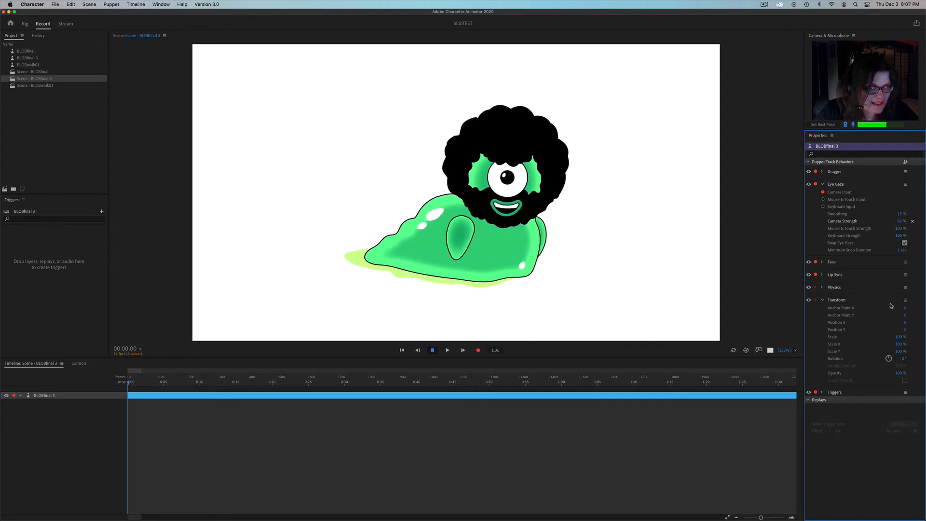
Step: Lower the eyebrow strength and head position strength in the puppet's Face behavior
{"action": "left_click", "coordinate": [823, 263]}
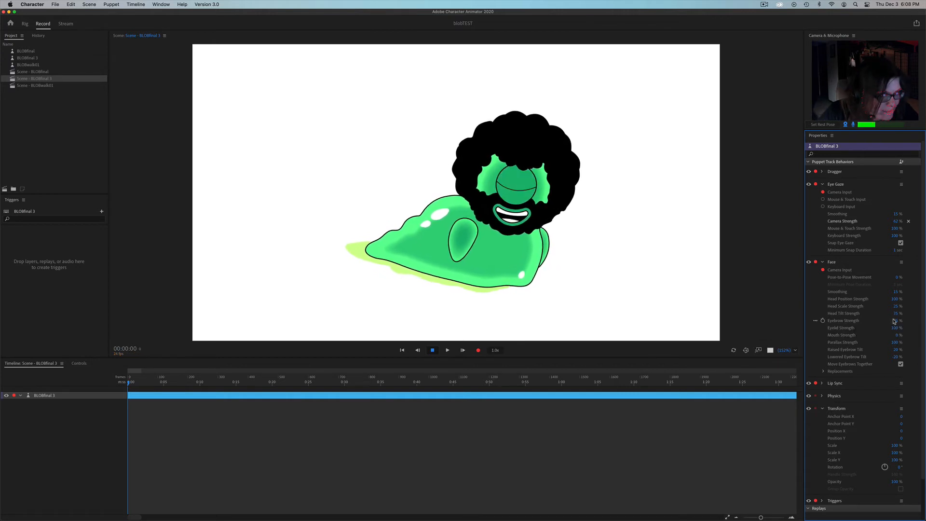
{"action": "left_click_drag", "start_coordinate": [895, 322], "coordinate": [878, 322]}
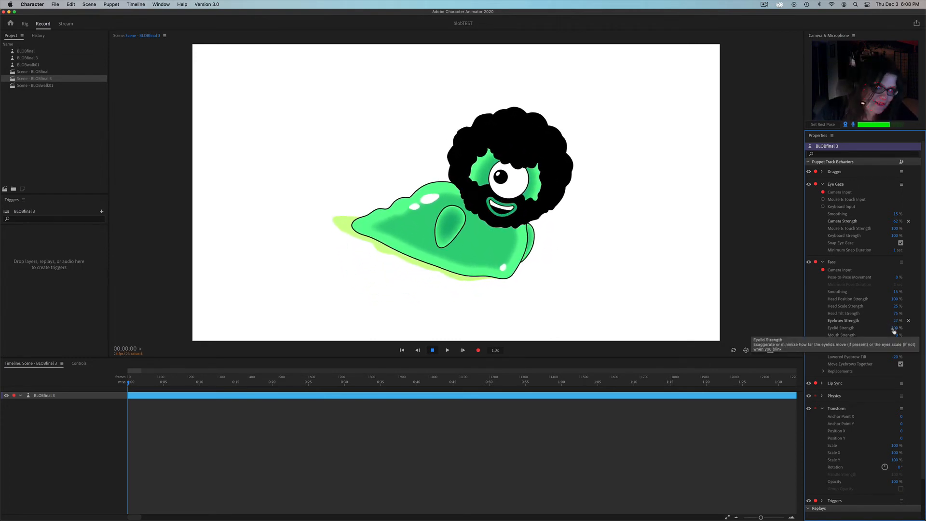
{"action": "mouse_move", "coordinate": [895, 298]}
{"action": "left_mouse_down"}
{"action": "mouse_move", "coordinate": [868, 297]}
{"action": "mouse_move", "coordinate": [877, 300]}
{"action": "left_mouse_up"}
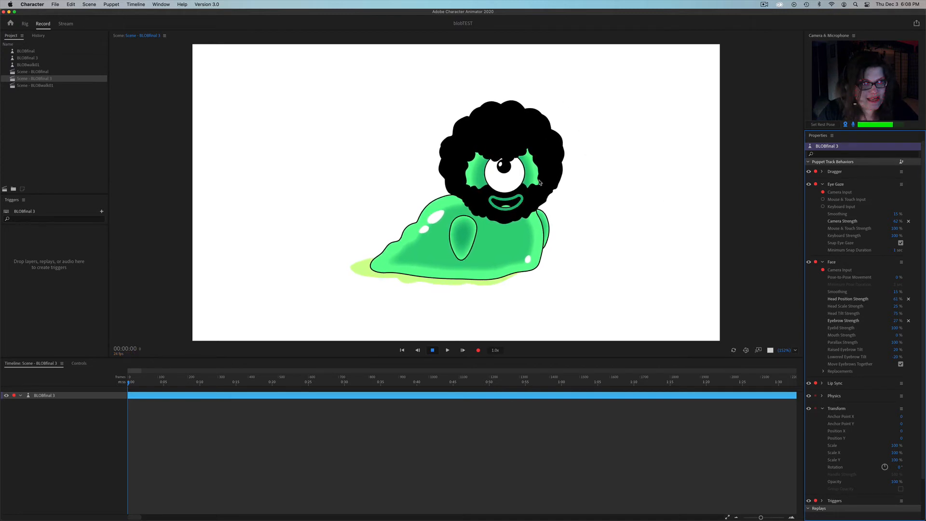
{"action": "left_click", "coordinate": [454, 246]}
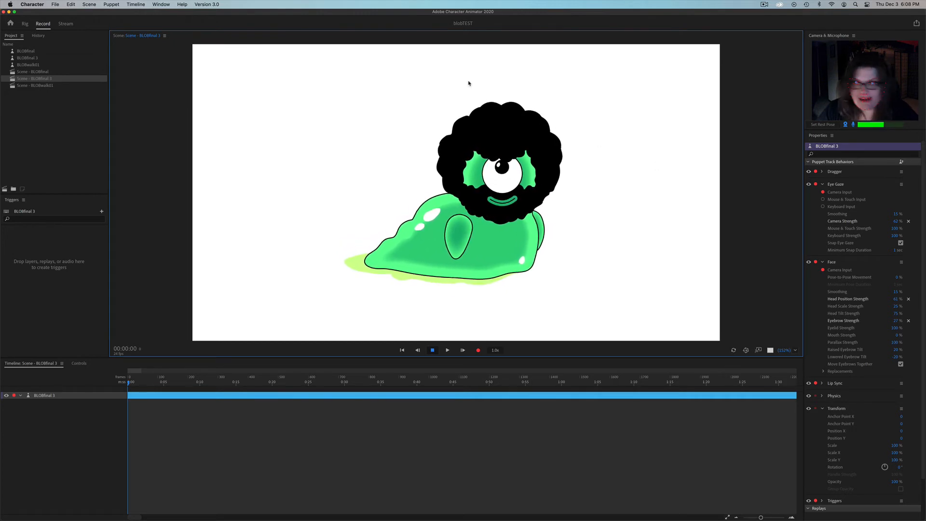
Step: Pin the tail tip of the Body's slime with a Fixed handle and preview the puppet in the scene
{"action": "left_click", "coordinate": [28, 24]}
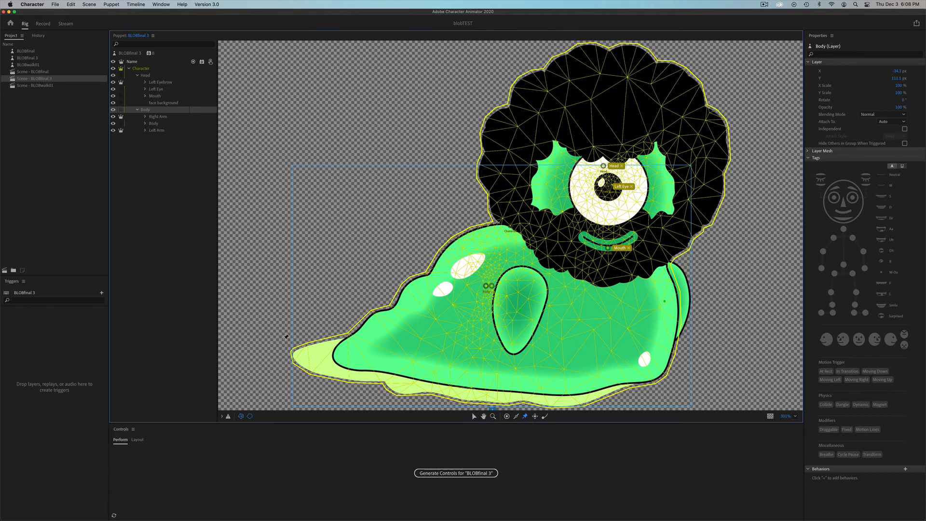
{"action": "left_click", "coordinate": [310, 359]}
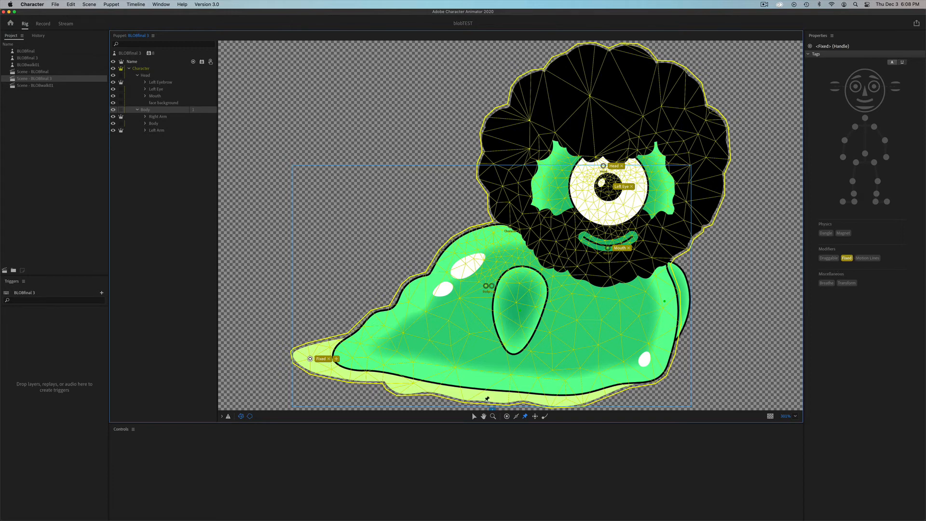
{"action": "left_click", "coordinate": [42, 24]}
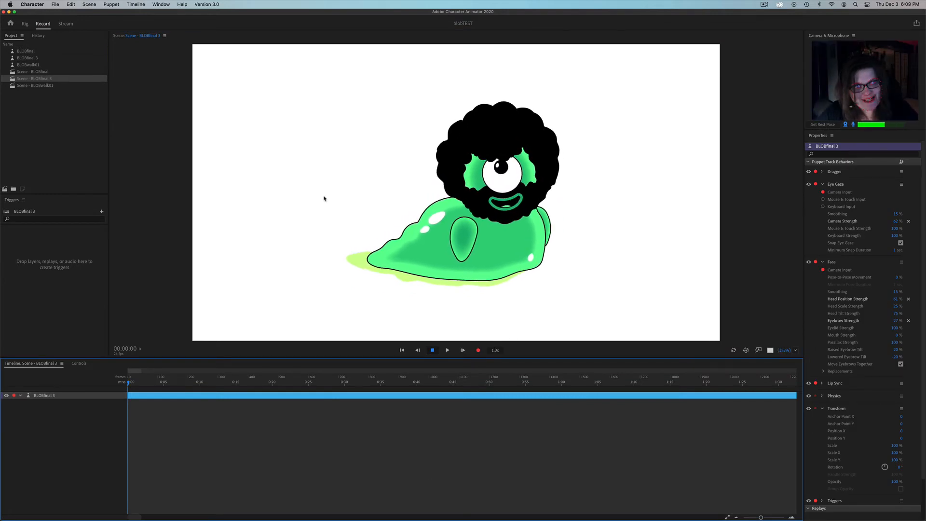
Step: Pin the middle and front of the Body's base with two more Fixed handles and preview the puppet in the scene
{"action": "left_click", "coordinate": [25, 24]}
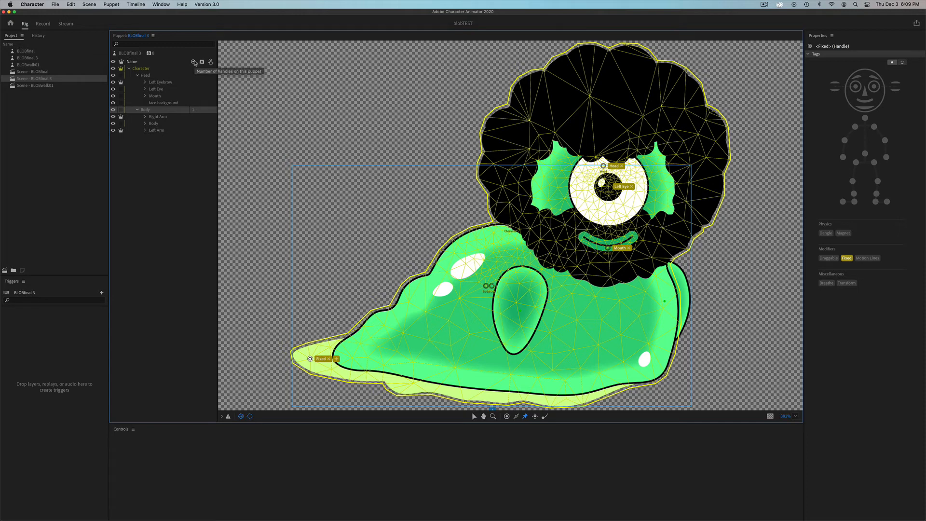
{"action": "left_click", "coordinate": [494, 397]}
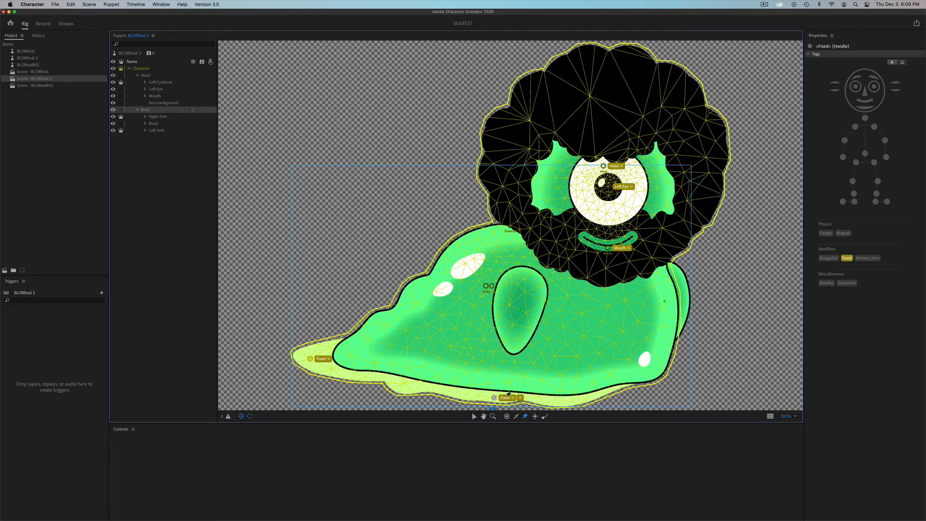
{"action": "left_click", "coordinate": [630, 382]}
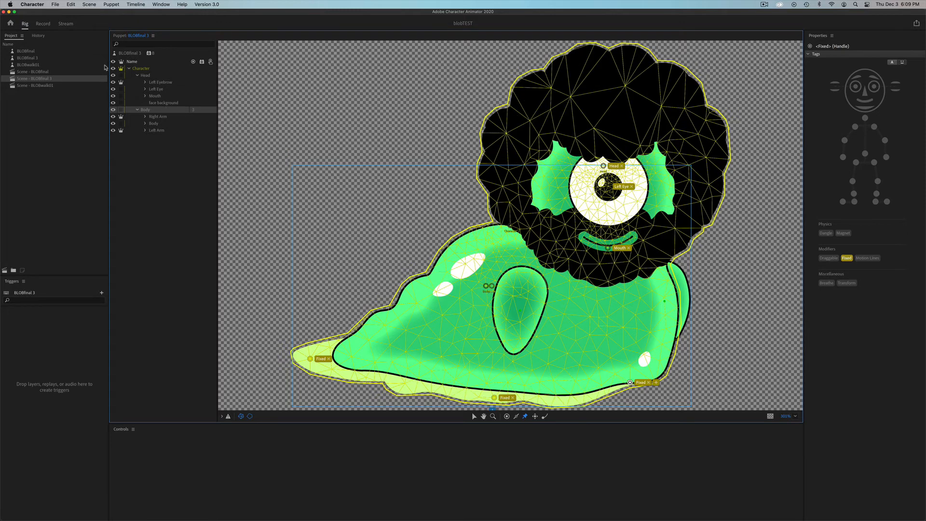
{"action": "left_click", "coordinate": [43, 24]}
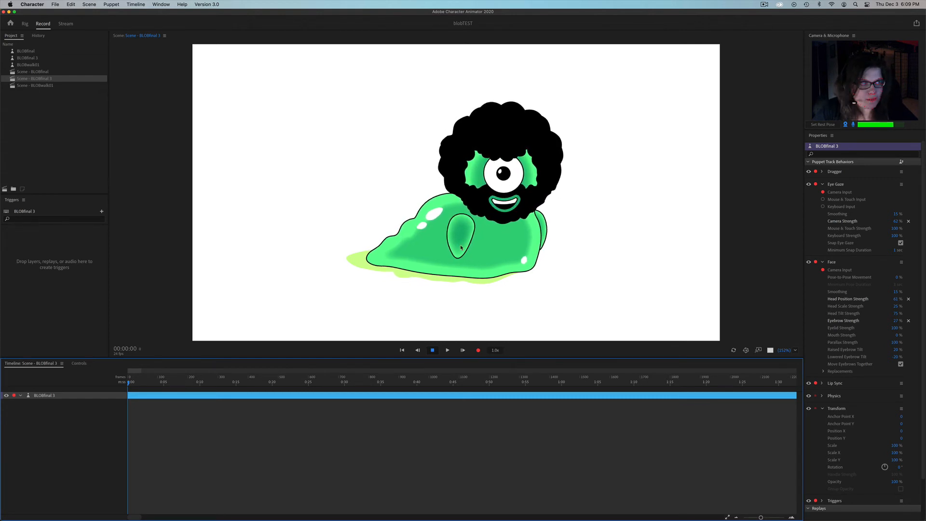
Step: Move the origin handles of the Right Arm and Left Arm up to the shoulder end of each arm
{"action": "left_click", "coordinate": [25, 24]}
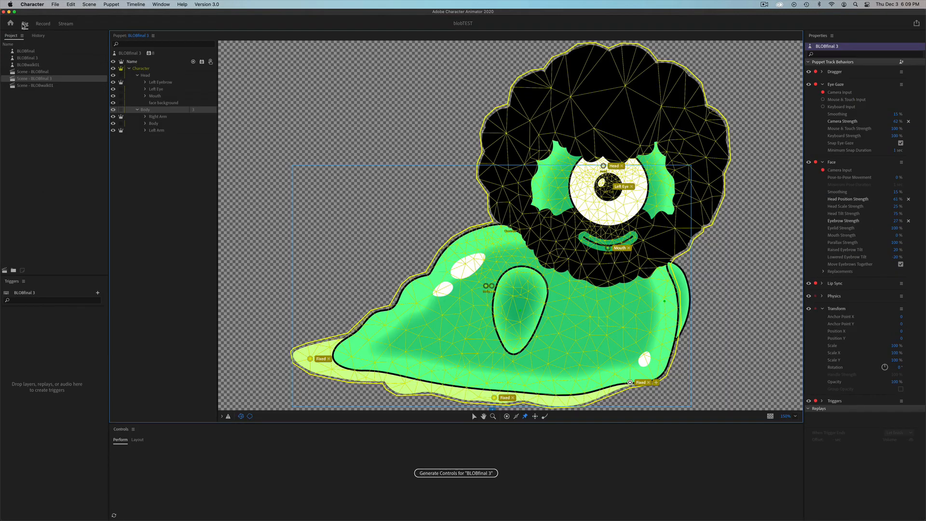
{"action": "left_click", "coordinate": [156, 117]}
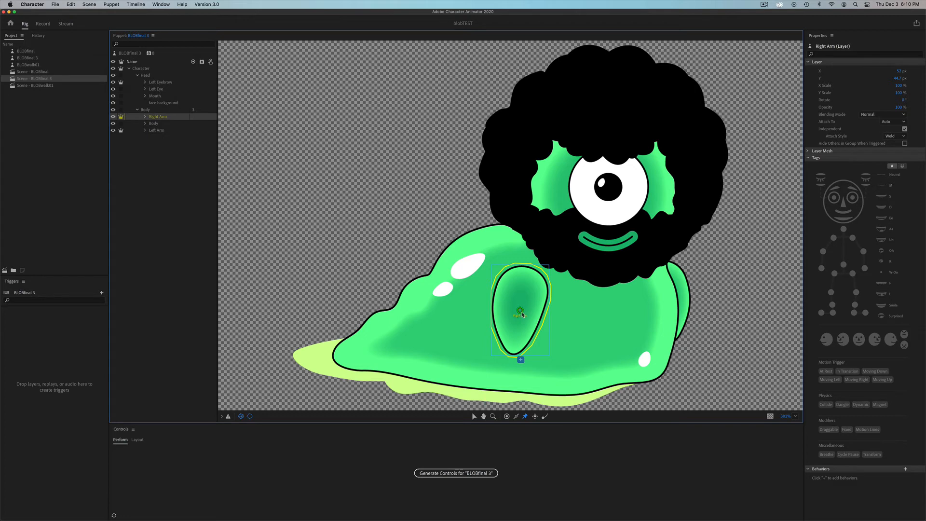
{"action": "left_click_drag", "start_coordinate": [520, 311], "coordinate": [527, 280]}
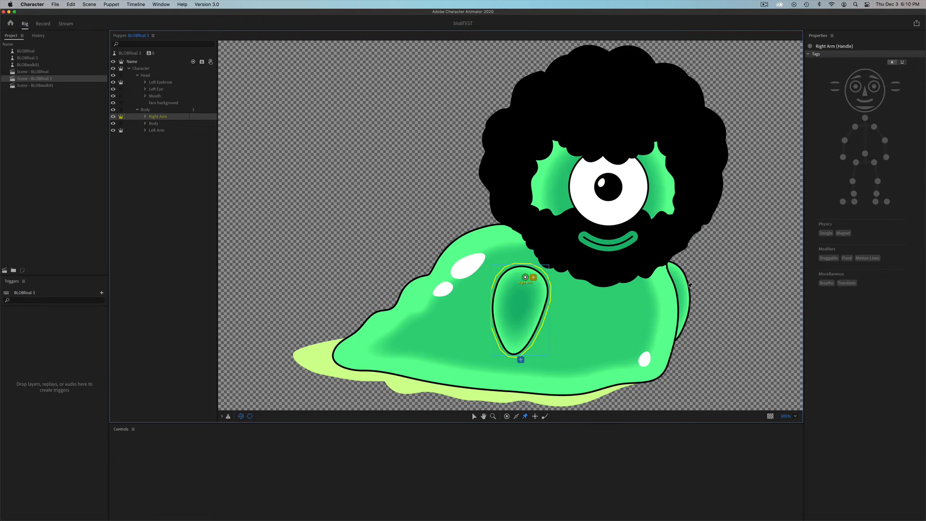
{"action": "left_click", "coordinate": [162, 131]}
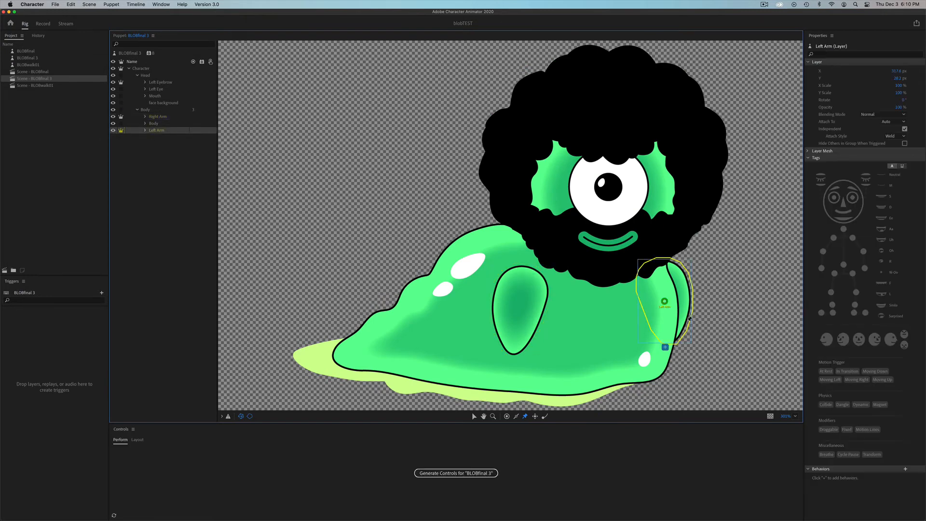
{"action": "left_click_drag", "start_coordinate": [665, 302], "coordinate": [663, 274]}
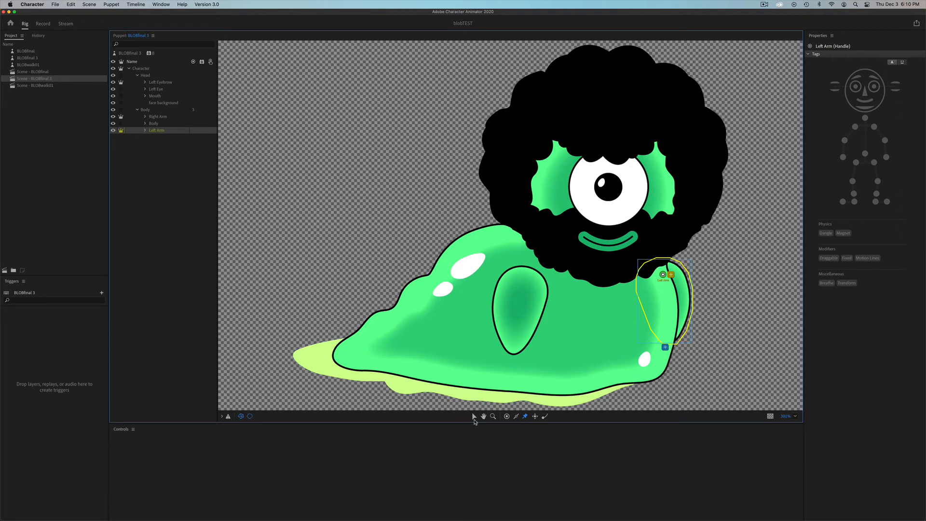
Step: Pin the Right Arm's shoulder with a Fixed handle and add a handle tagged only Draggable at the arm's tip
{"action": "left_click", "coordinate": [525, 325]}
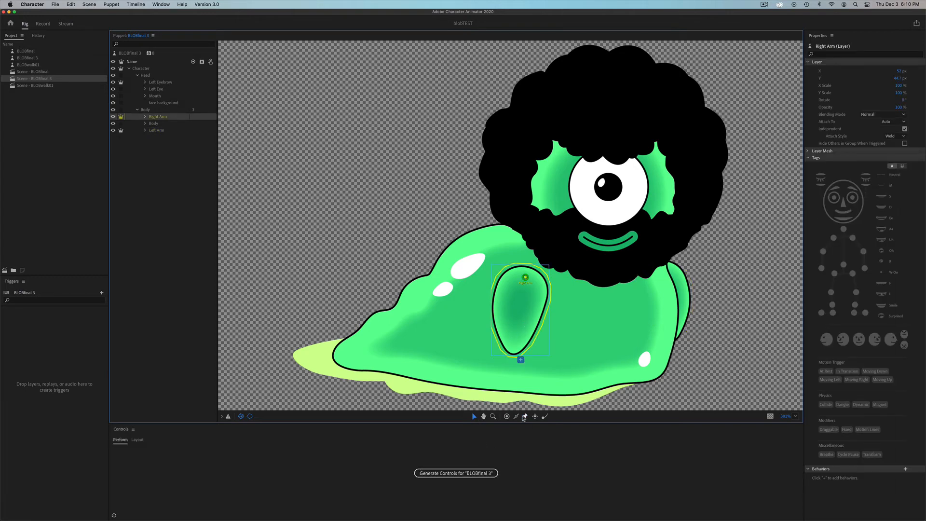
{"action": "left_click", "coordinate": [525, 416]}
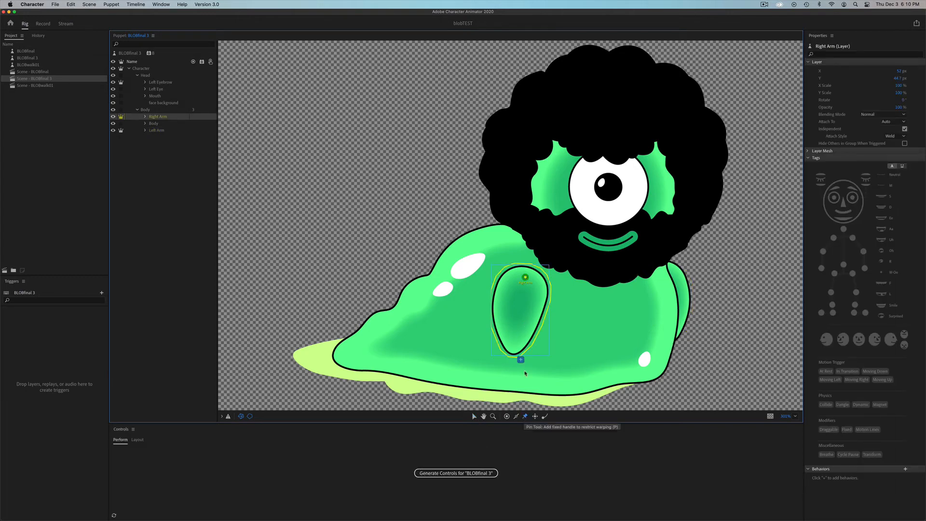
{"action": "left_click", "coordinate": [524, 276]}
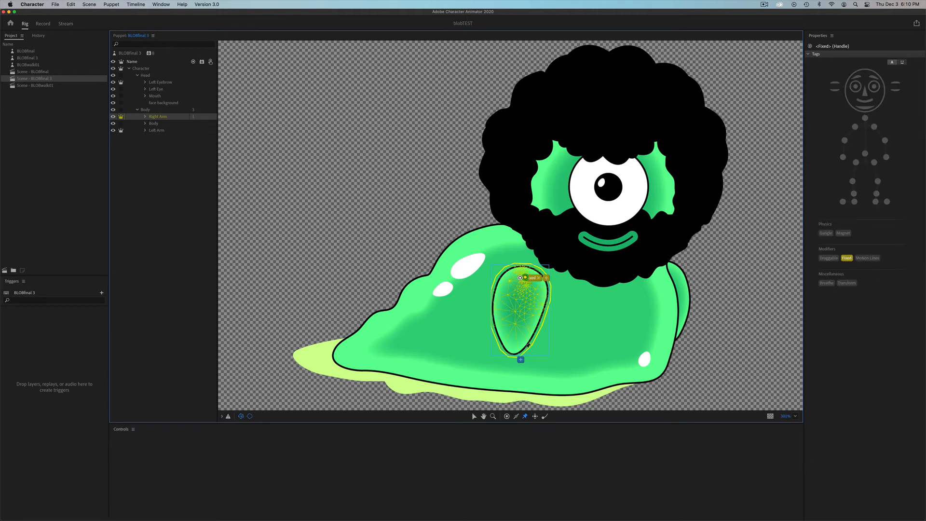
{"action": "left_click", "coordinate": [515, 348]}
{"action": "left_click", "coordinate": [833, 260]}
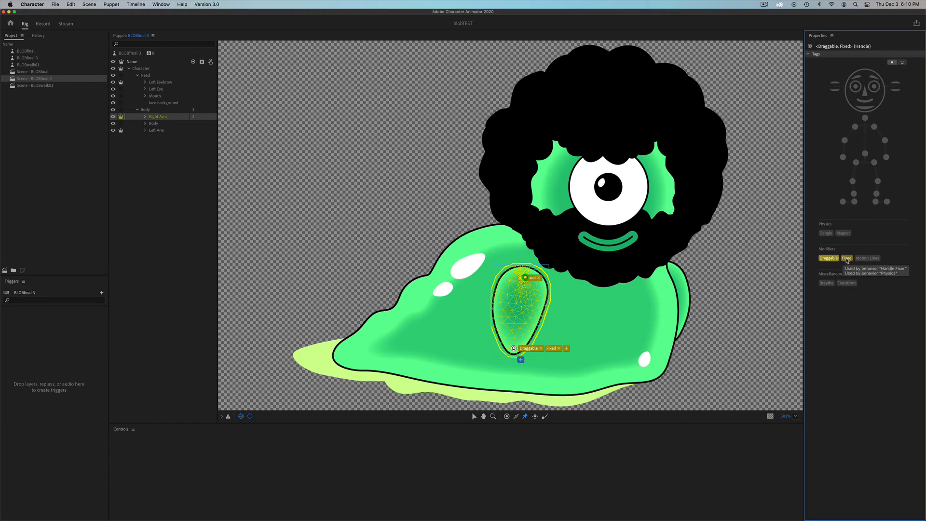
{"action": "left_click", "coordinate": [559, 349]}
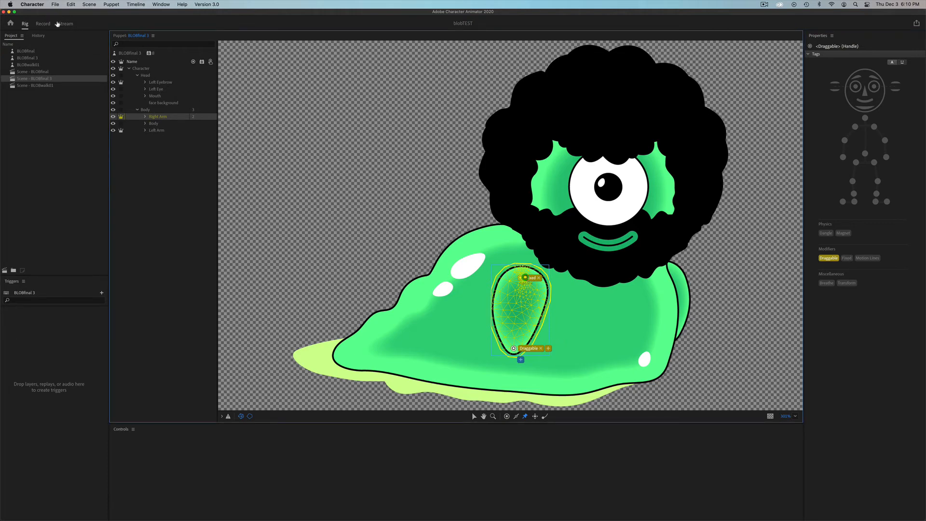
Step: Swing the right arm by its tip in the scene and check the Right Arm layer in the Illustrator artwork
{"action": "left_click", "coordinate": [43, 24]}
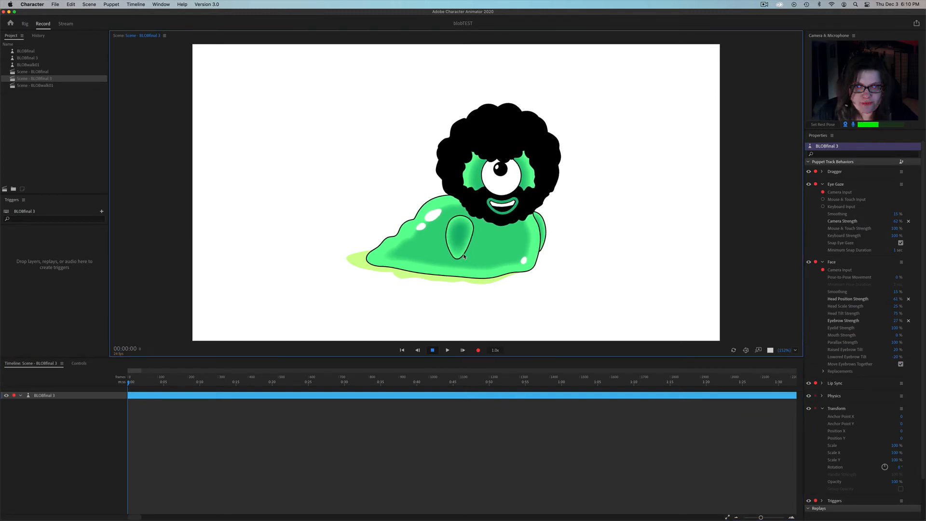
{"action": "left_click_drag", "start_coordinate": [471, 258], "coordinate": [421, 251]}
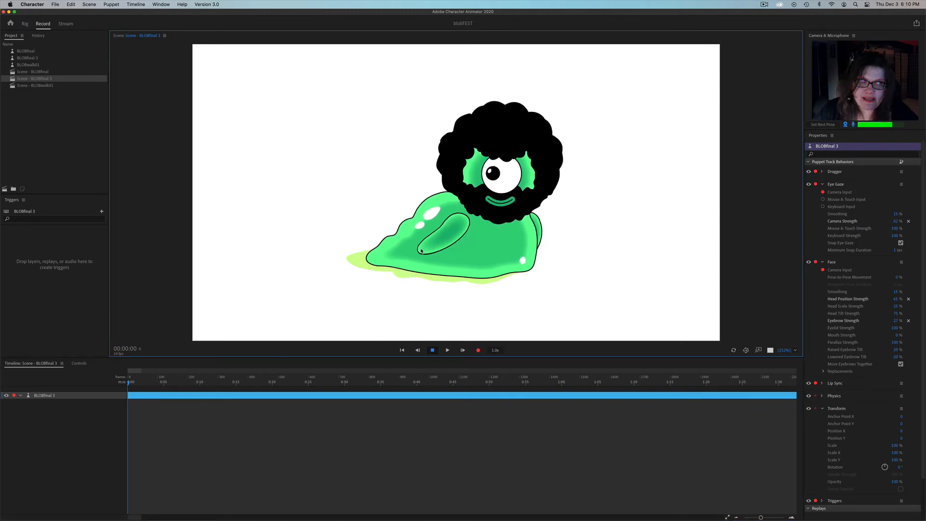
{"action": "left_click", "coordinate": [25, 24]}
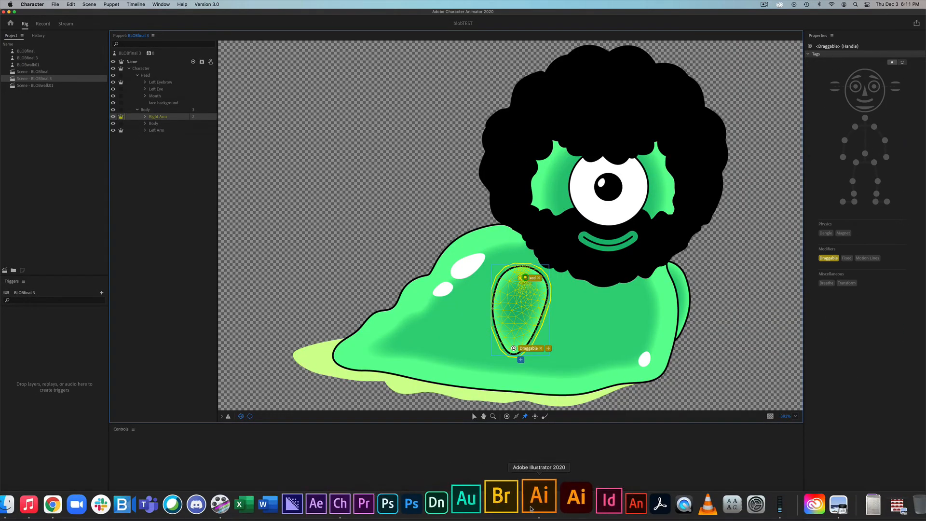
{"action": "left_click", "coordinate": [530, 507]}
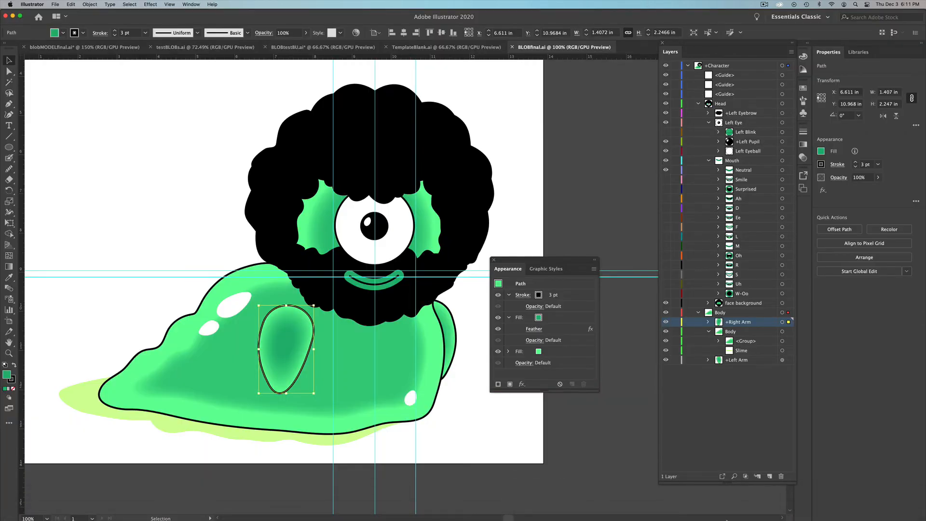
{"action": "left_click", "coordinate": [373, 497]}
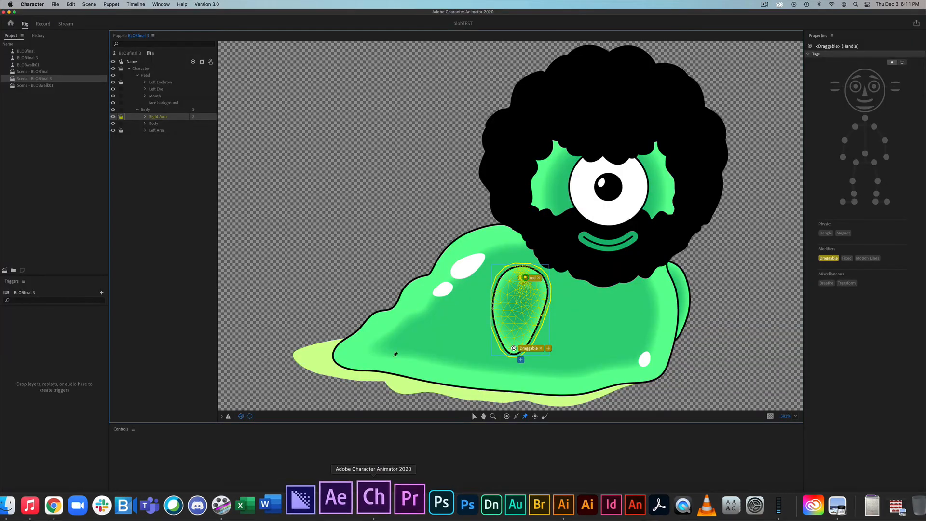
Step: Turn off the Right Arm's independence, test pulling the arm in the scene, and make it independent again
{"action": "left_click", "coordinate": [121, 118]}
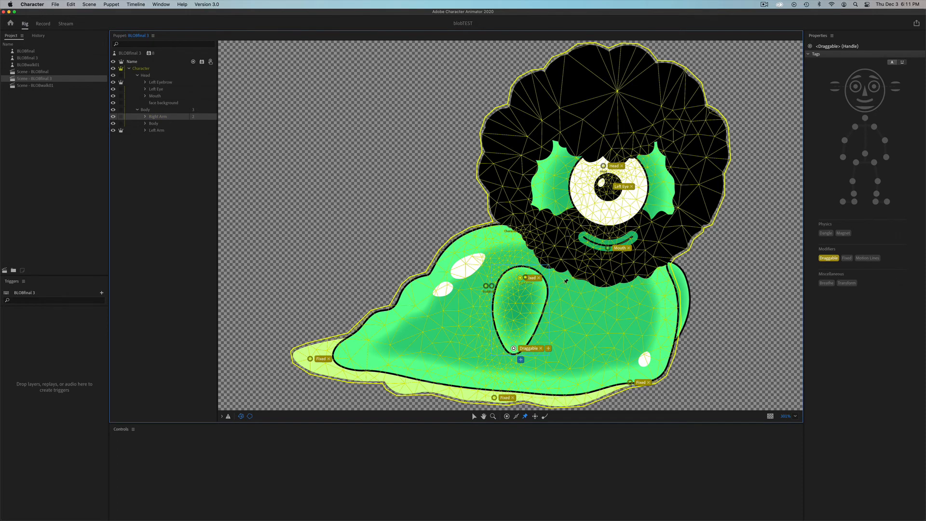
{"action": "left_click", "coordinate": [43, 24]}
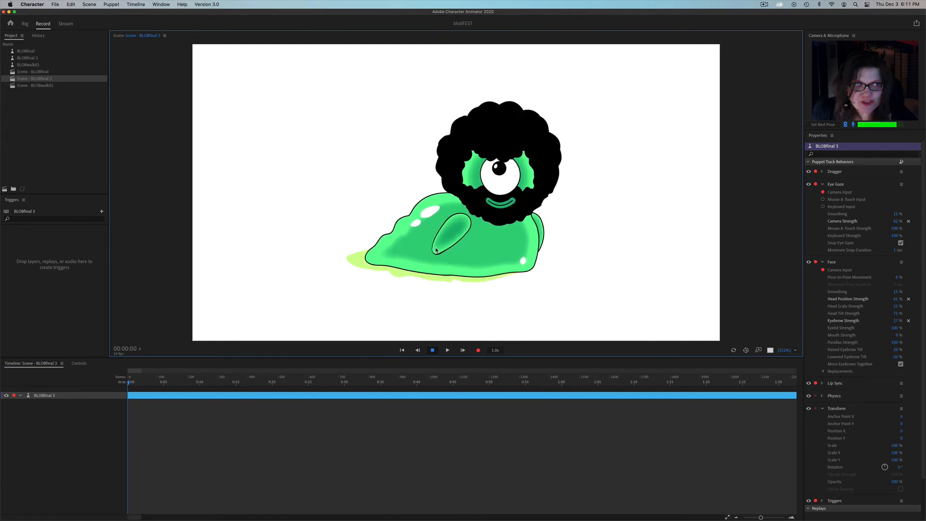
{"action": "left_click_drag", "start_coordinate": [444, 254], "coordinate": [353, 160]}
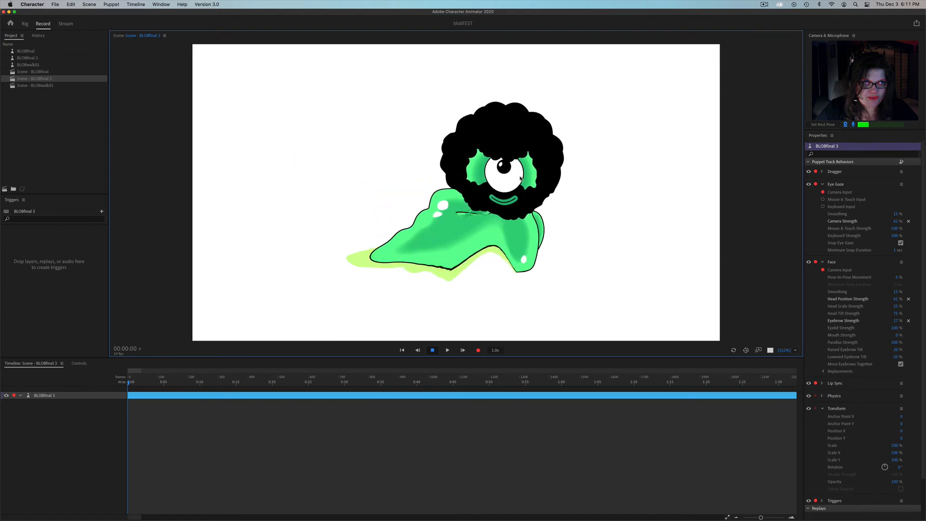
{"action": "left_click", "coordinate": [25, 24]}
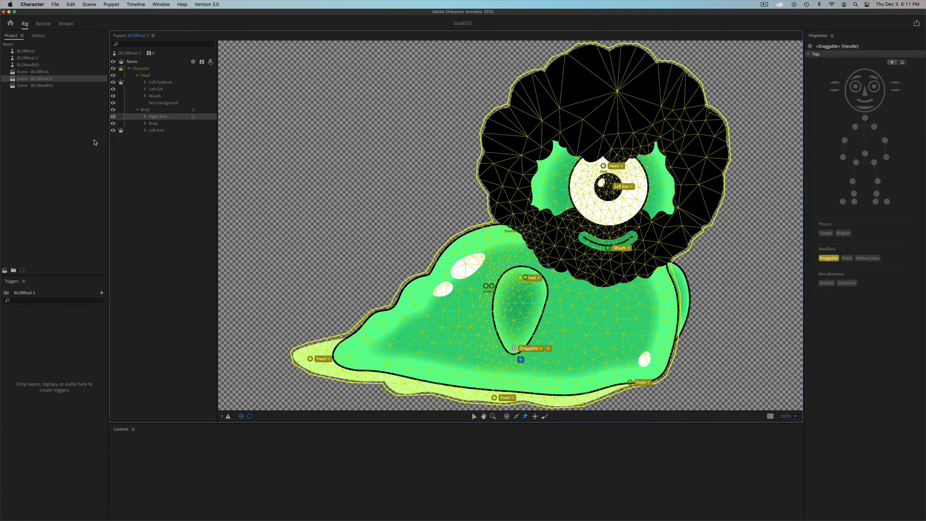
{"action": "left_click", "coordinate": [121, 119]}
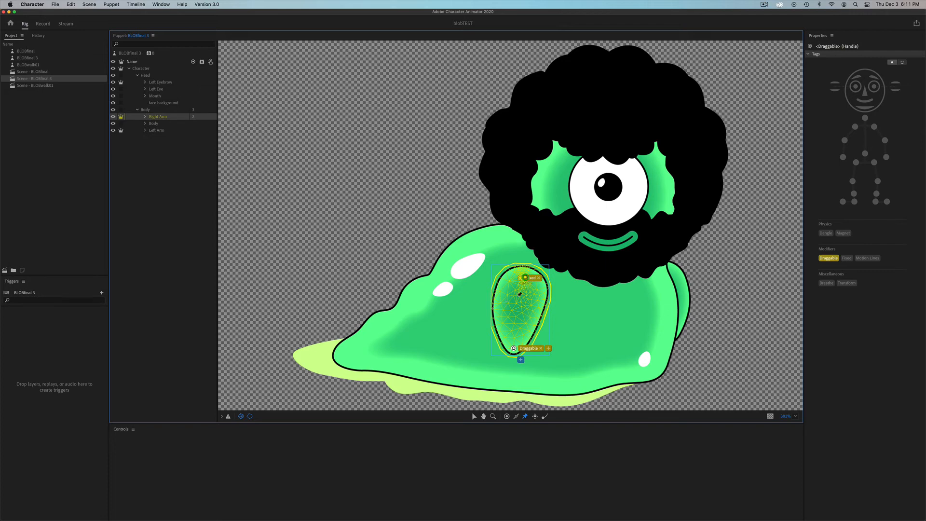
Step: Pin the Left Arm's shoulder with a Fixed handle and add a handle tagged only Draggable at the arm's tip
{"action": "left_click", "coordinate": [146, 131]}
{"action": "left_click", "coordinate": [165, 132]}
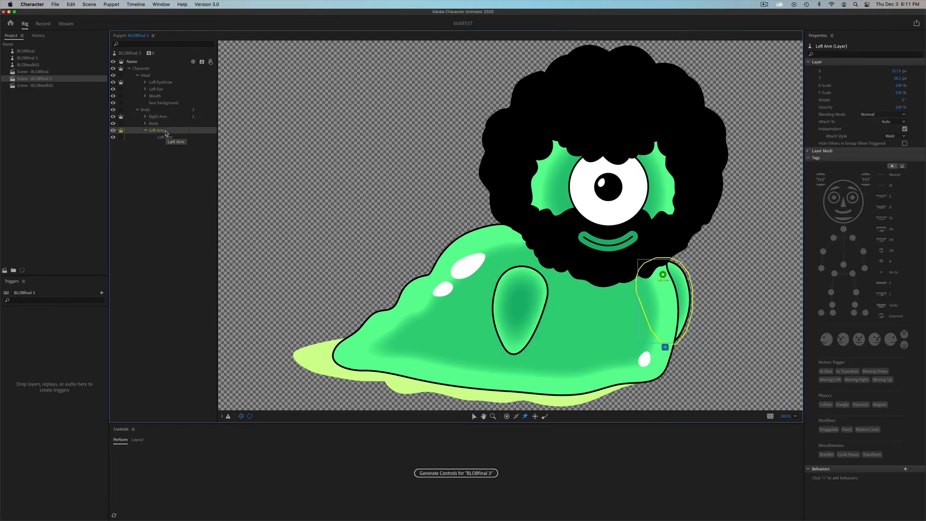
{"action": "left_click", "coordinate": [656, 267]}
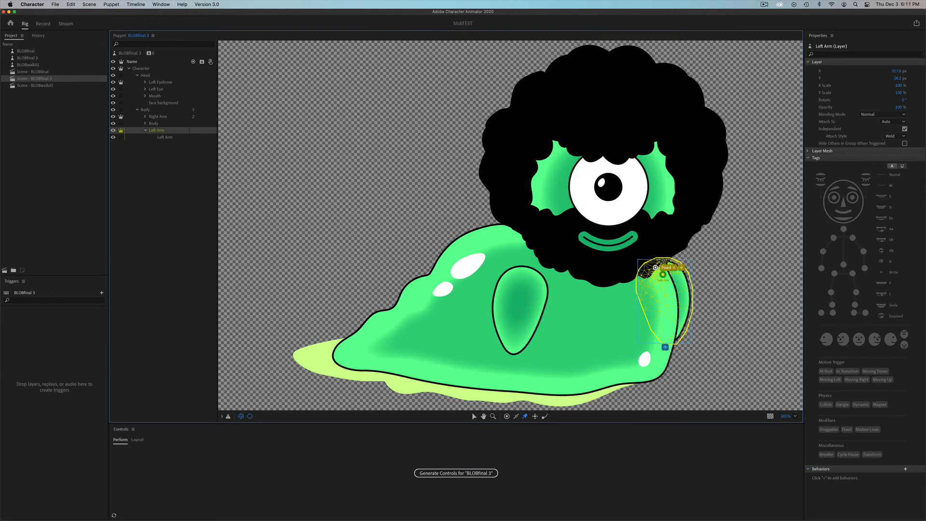
{"action": "left_click", "coordinate": [668, 336]}
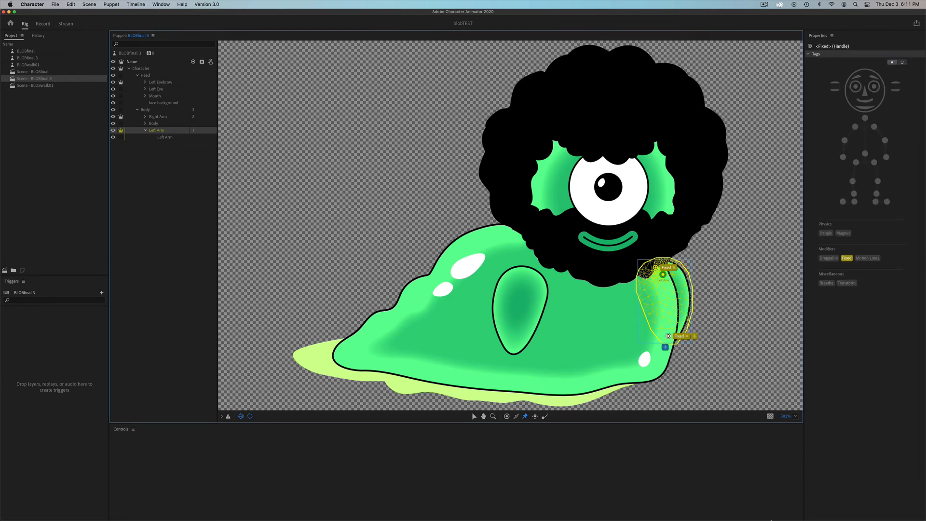
{"action": "left_click", "coordinate": [832, 259]}
{"action": "left_click", "coordinate": [832, 259]}
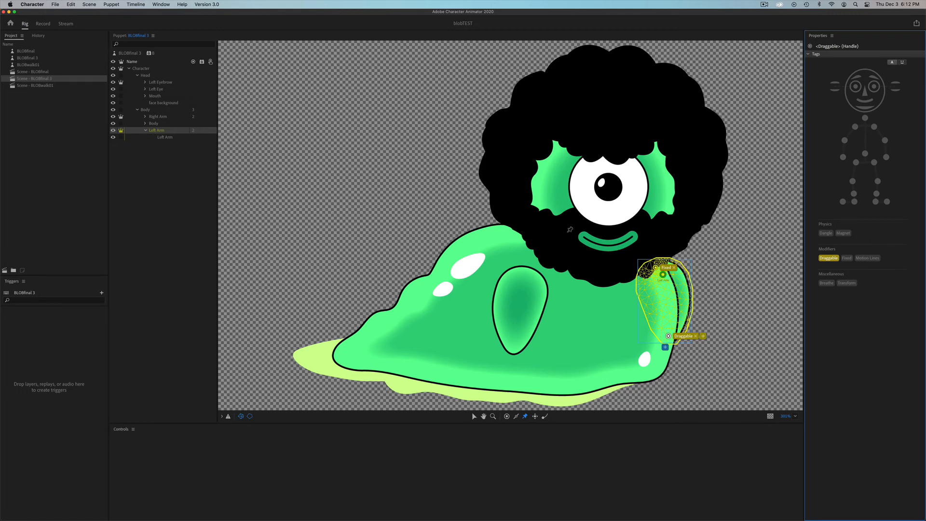
Step: Return to the scene and show the Edit Original option for the BLOBfinal 3 puppet without running it
{"action": "left_click", "coordinate": [37, 25]}
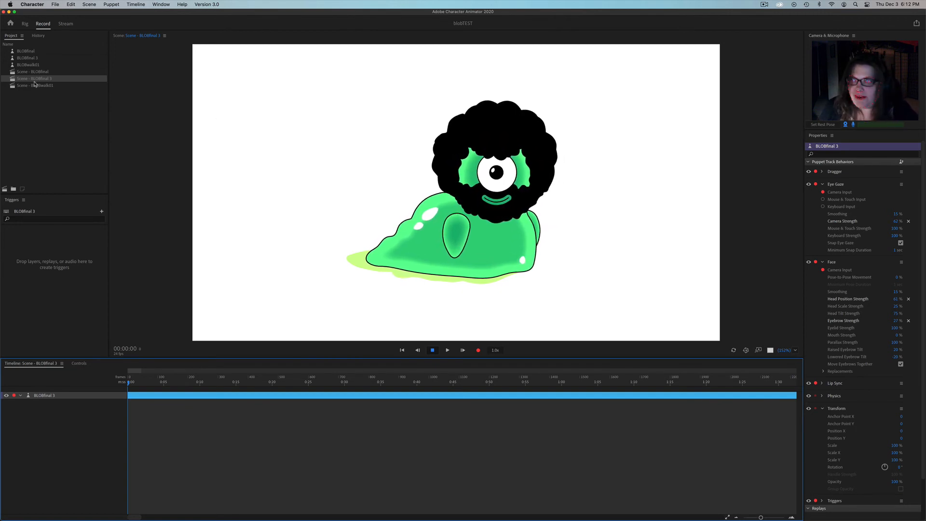
{"action": "left_click", "coordinate": [36, 60]}
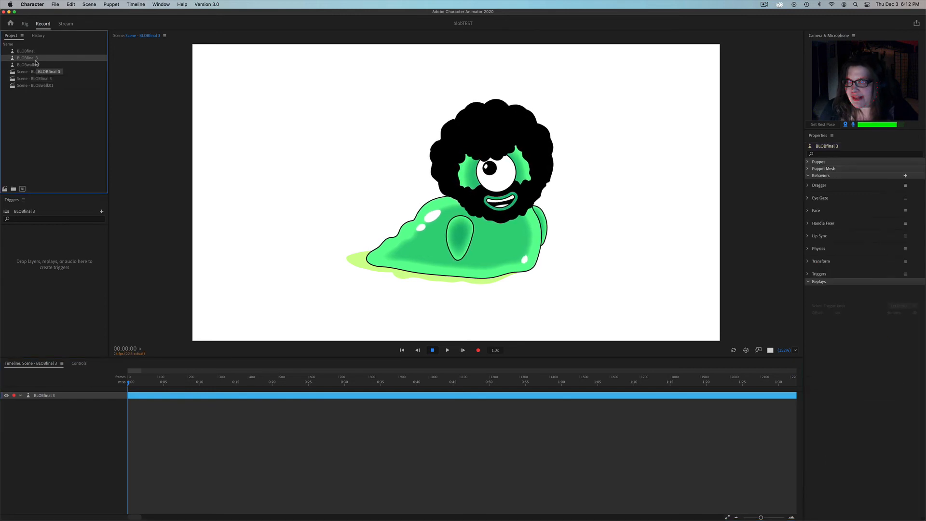
{"action": "right_click", "coordinate": [37, 62]}
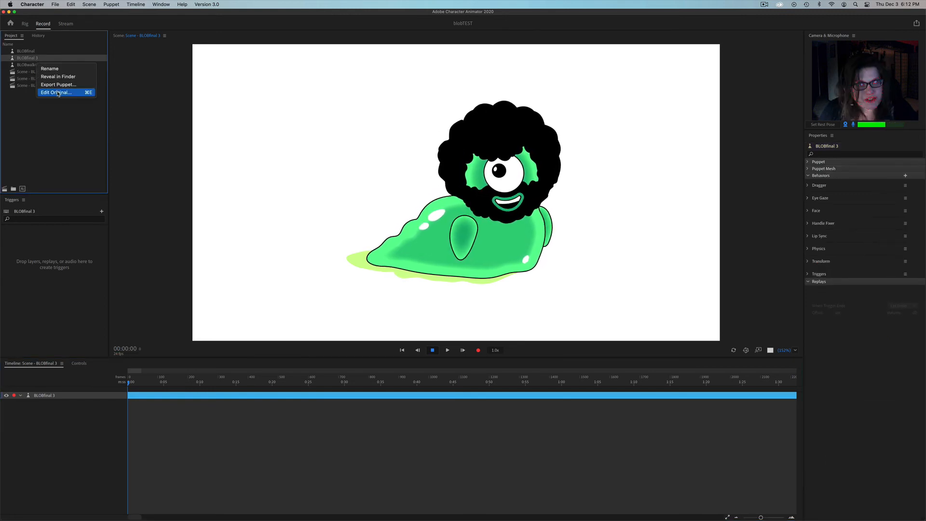
{"action": "left_click", "coordinate": [201, 152]}
Step: Switch to Illustrator, change the Right Arm's feathered fill to yellow, and save BLOBfinal.ai
{"action": "mouse_move", "coordinate": [468, 519]}
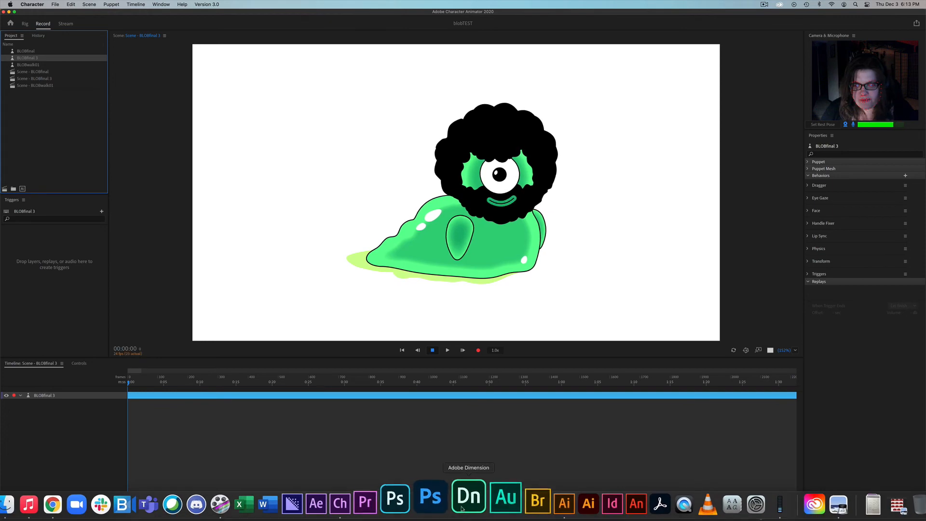
{"action": "left_click", "coordinate": [539, 506]}
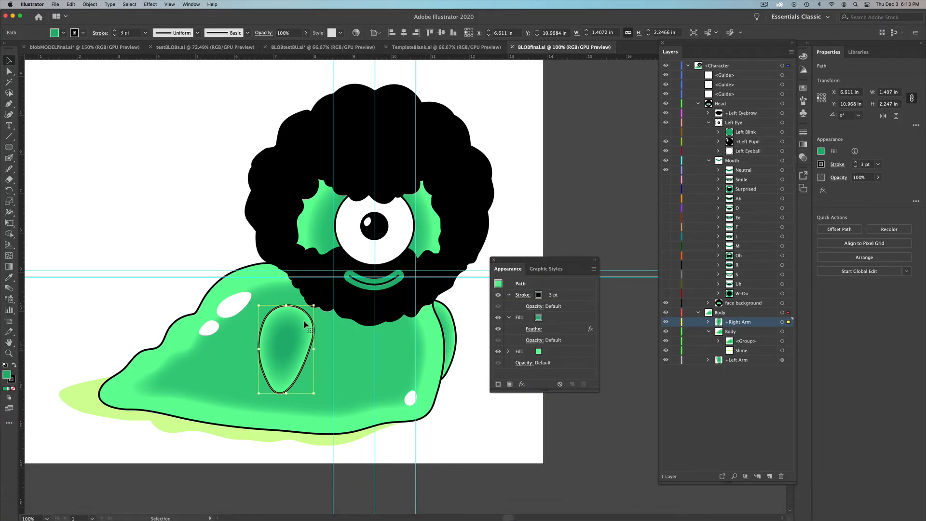
{"action": "left_click", "coordinate": [538, 318]}
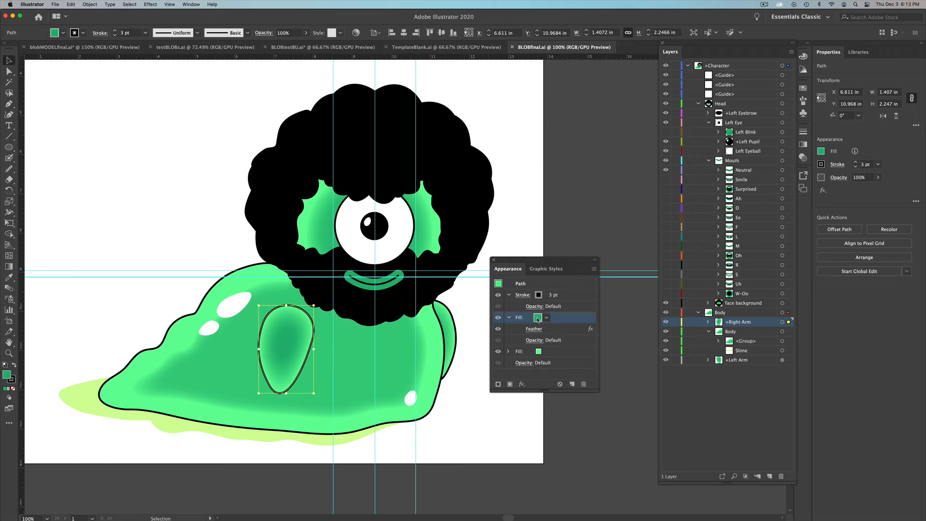
{"action": "left_click", "coordinate": [537, 318]}
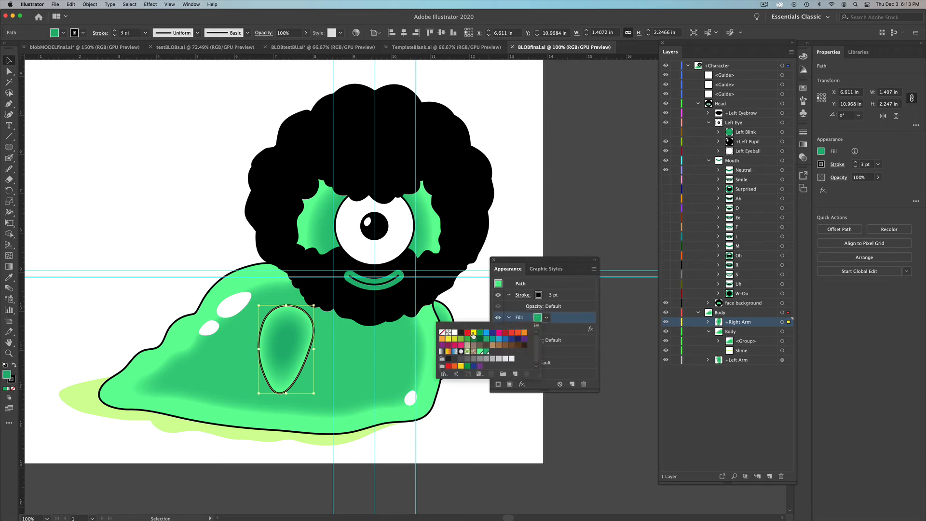
{"action": "left_click", "coordinate": [473, 333]}
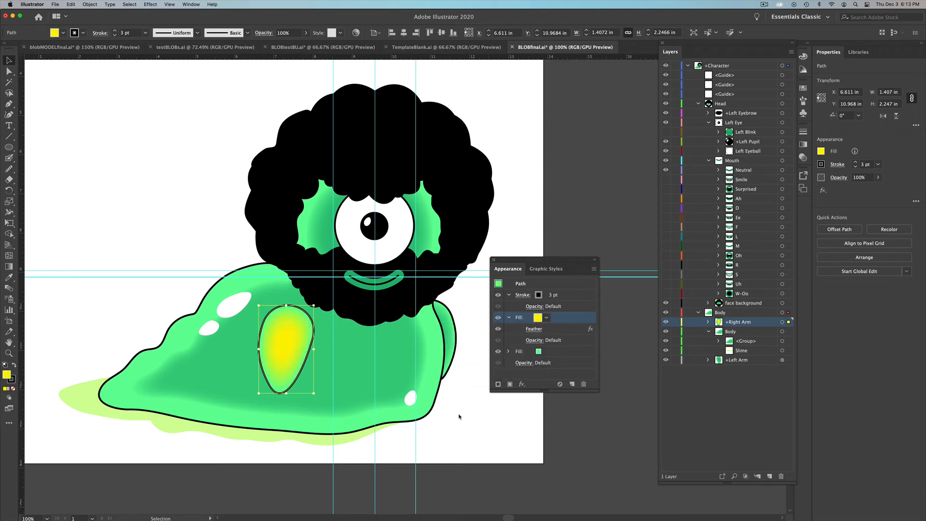
{"action": "key", "text": "super+s"}
Step: Switch to Character Animator and test the updated puppet by moving its arms by their tips in the scene
{"action": "mouse_move", "coordinate": [442, 516]}
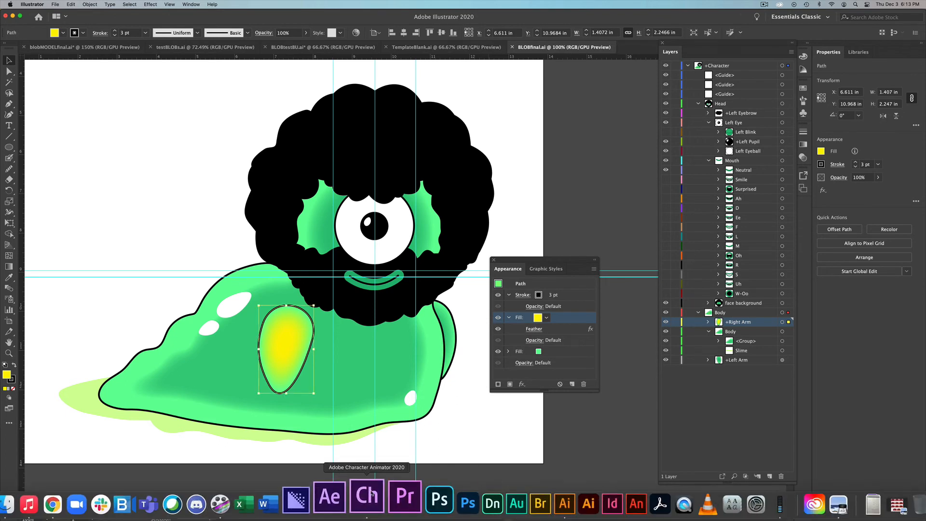
{"action": "left_click", "coordinate": [371, 494]}
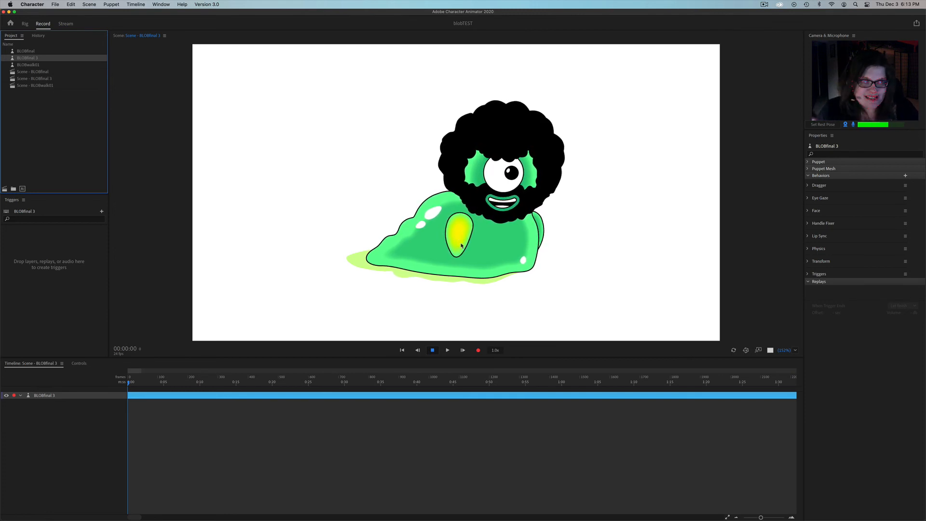
{"action": "left_click_drag", "start_coordinate": [458, 248], "coordinate": [446, 254]}
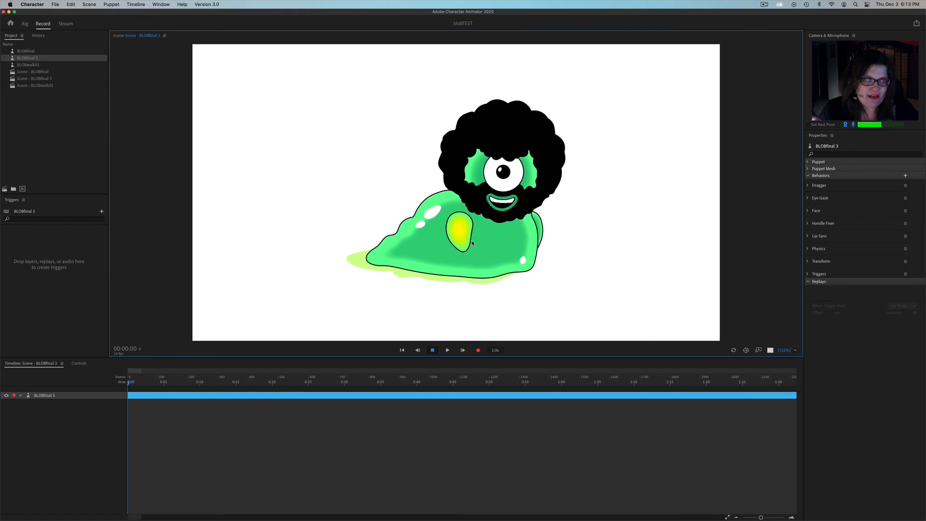
{"action": "left_click", "coordinate": [474, 243]}
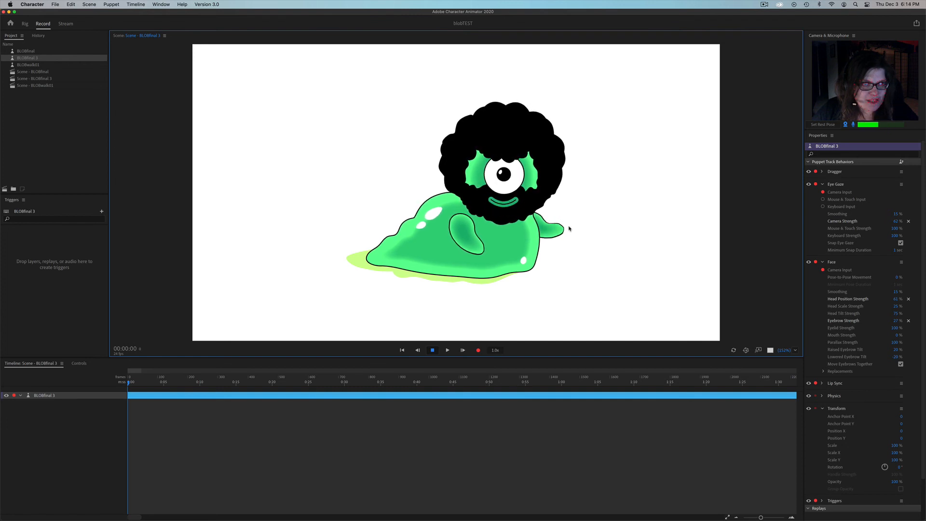
Step: Switch to Illustrator and view the character model sheet in blobMODELfinal.ai
{"action": "mouse_move", "coordinate": [308, 519]}
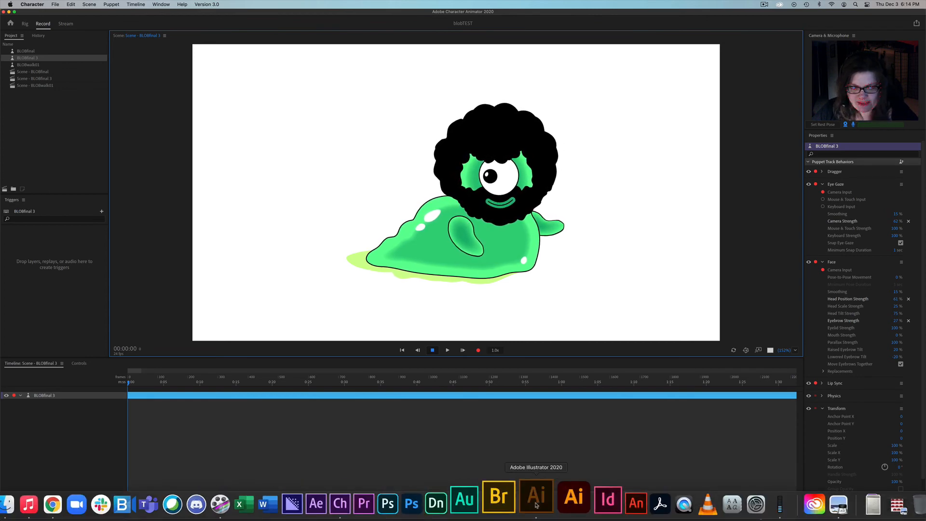
{"action": "left_click", "coordinate": [577, 504]}
{"action": "left_click", "coordinate": [85, 47]}
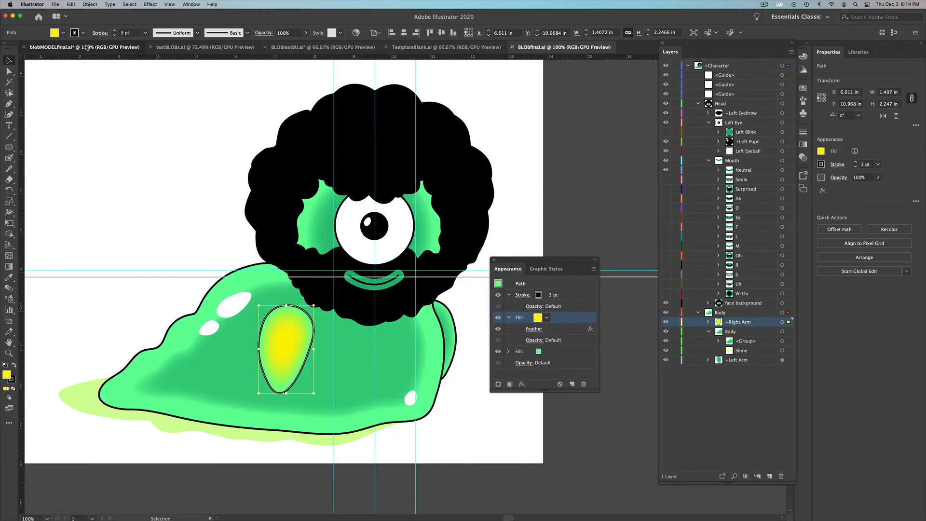
{"action": "scroll", "coordinate": [162, 164], "scroll_direction": "left", "scroll_amount": 5}
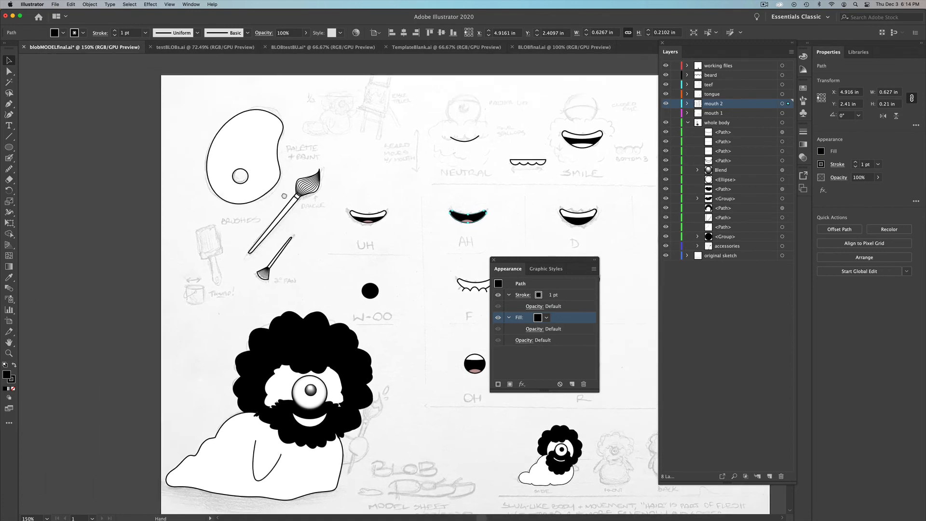
{"action": "scroll", "coordinate": [273, 152], "scroll_direction": "down", "scroll_amount": 1}
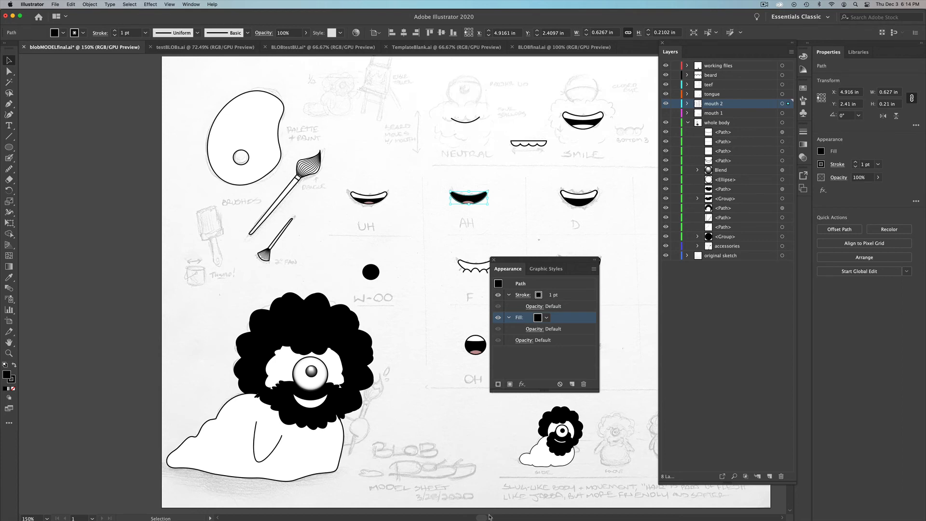
Step: Switch to Character Animator and view the BLOBfinal 3 puppet in its scene
{"action": "mouse_move", "coordinate": [489, 517]}
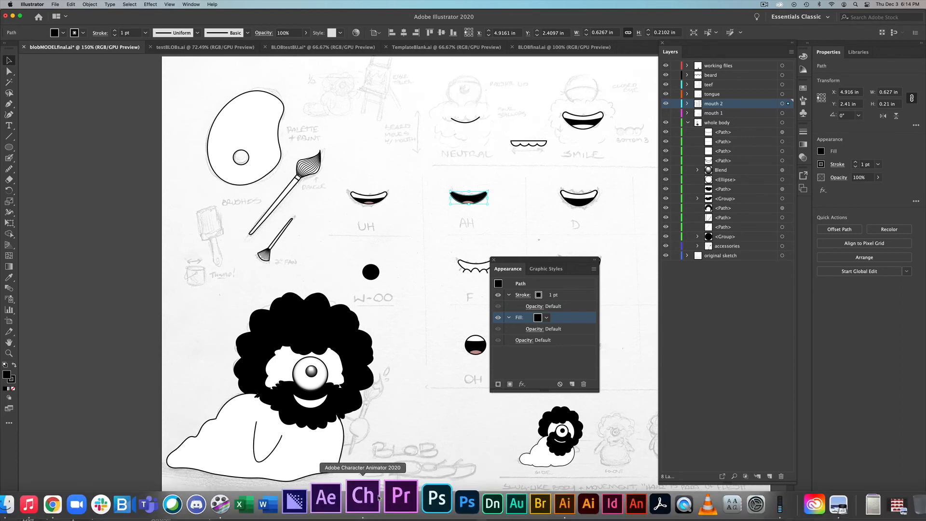
{"action": "left_click", "coordinate": [364, 504]}
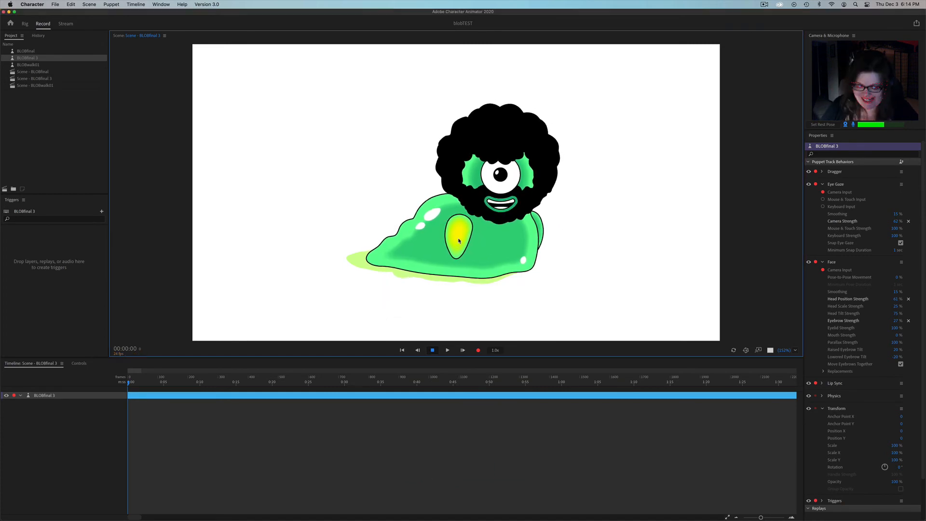
Step: Switch to BLOBfinal.ai in Illustrator, undo the Right Arm's yellow fill, and save the file
{"action": "mouse_move", "coordinate": [363, 514]}
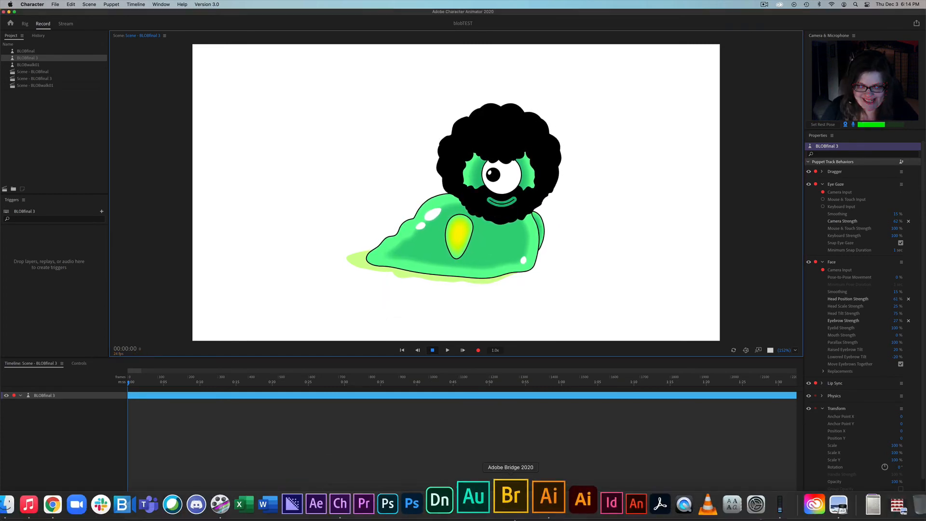
{"action": "left_click", "coordinate": [537, 500]}
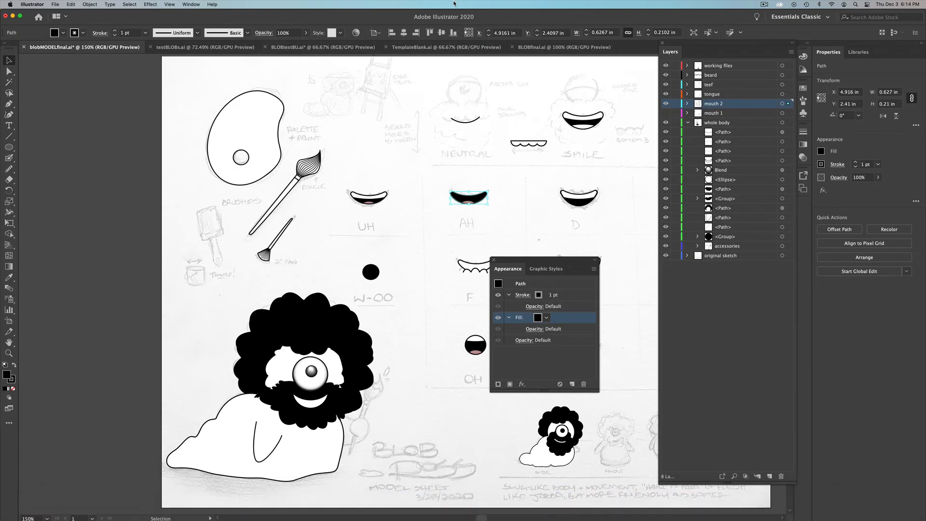
{"action": "left_click", "coordinate": [531, 47]}
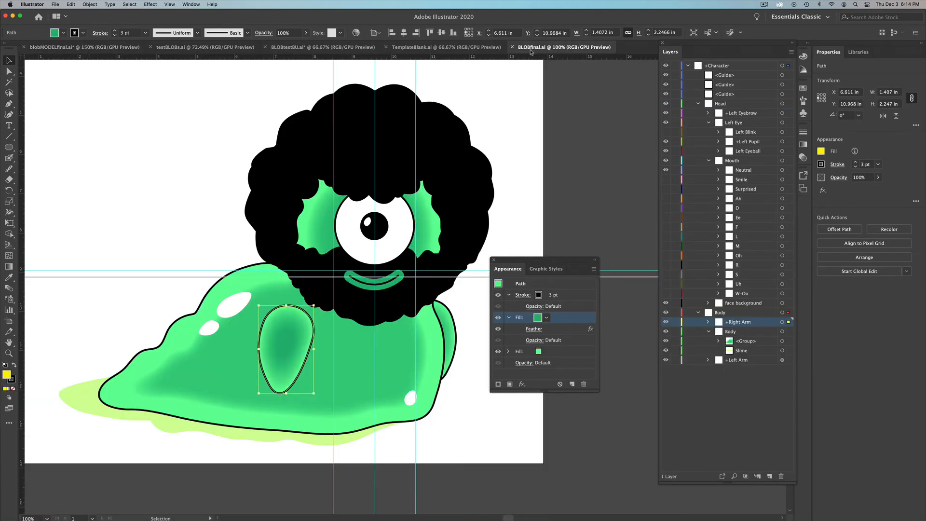
{"action": "key", "text": "super+s"}
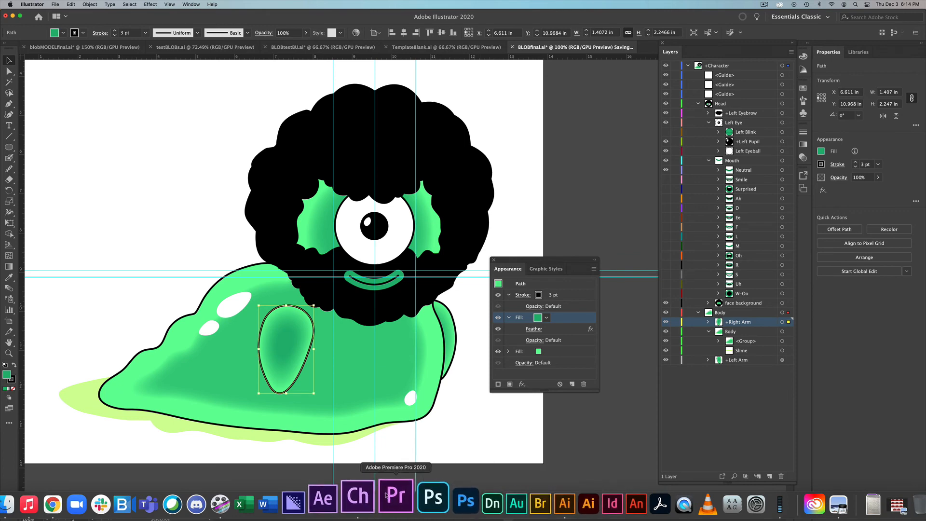
Step: Switch to Character Animator and test the recolored puppet by moving its arms outward by their tips
{"action": "left_click", "coordinate": [340, 503]}
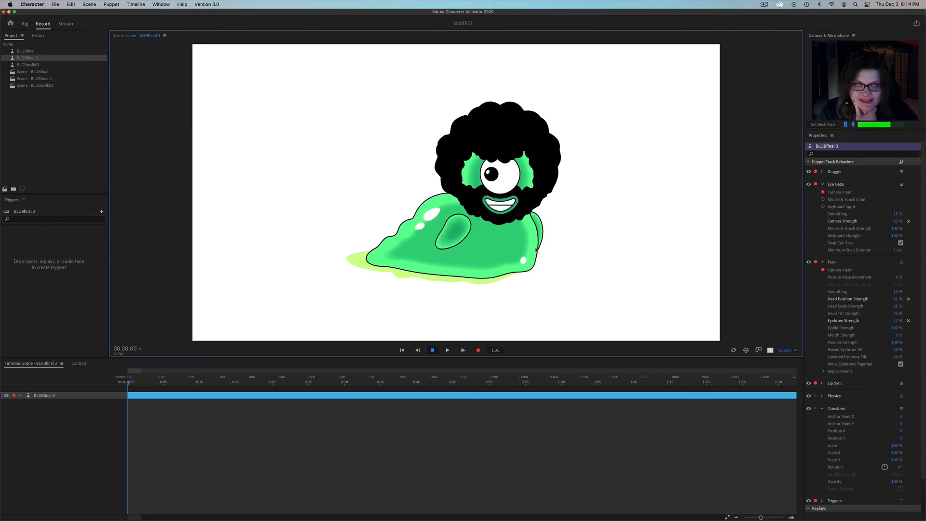
{"action": "left_click_drag", "start_coordinate": [539, 245], "coordinate": [560, 234]}
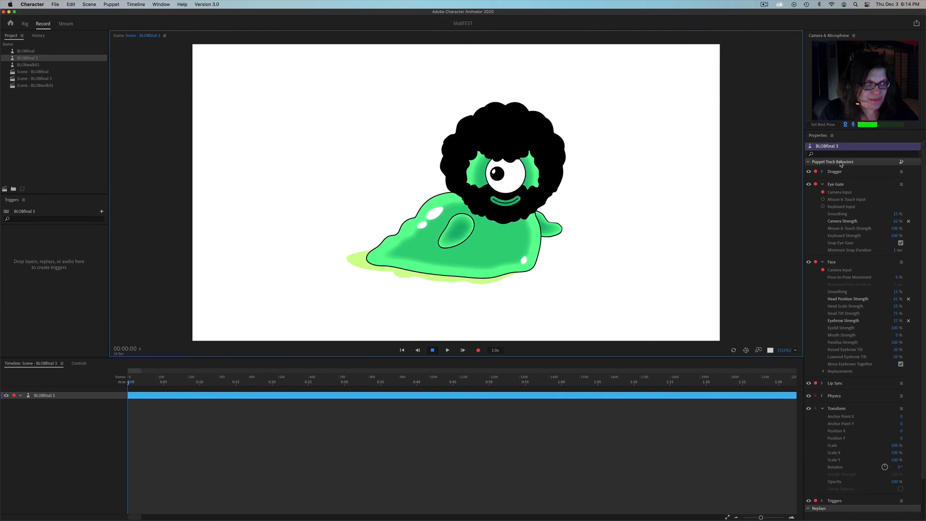
Step: Set the Dragger behavior's After Move option to Return to rest and test it on both arms in the scene
{"action": "left_click", "coordinate": [823, 172]}
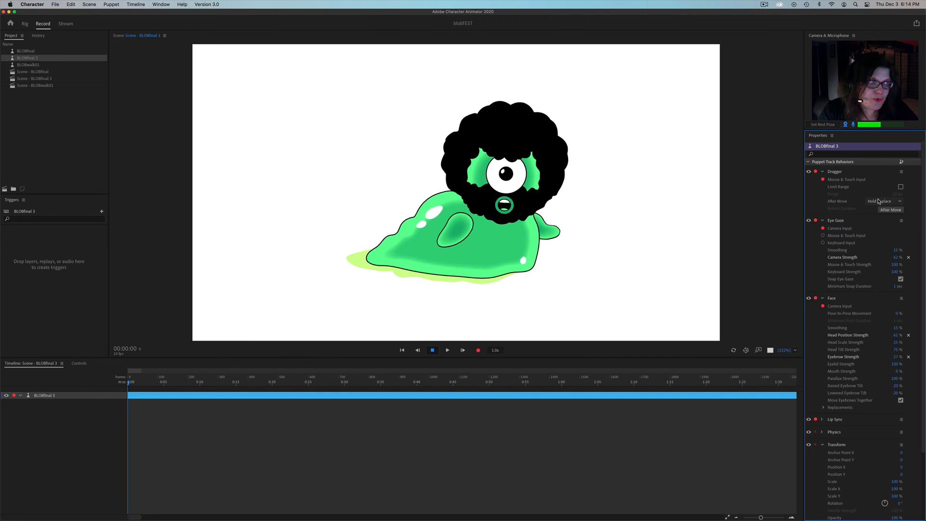
{"action": "left_click", "coordinate": [878, 201]}
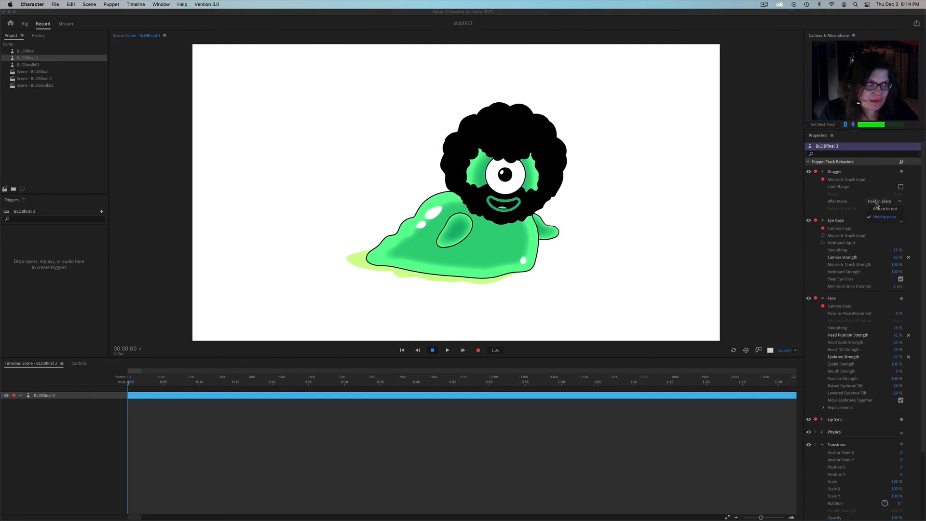
{"action": "left_click", "coordinate": [878, 209]}
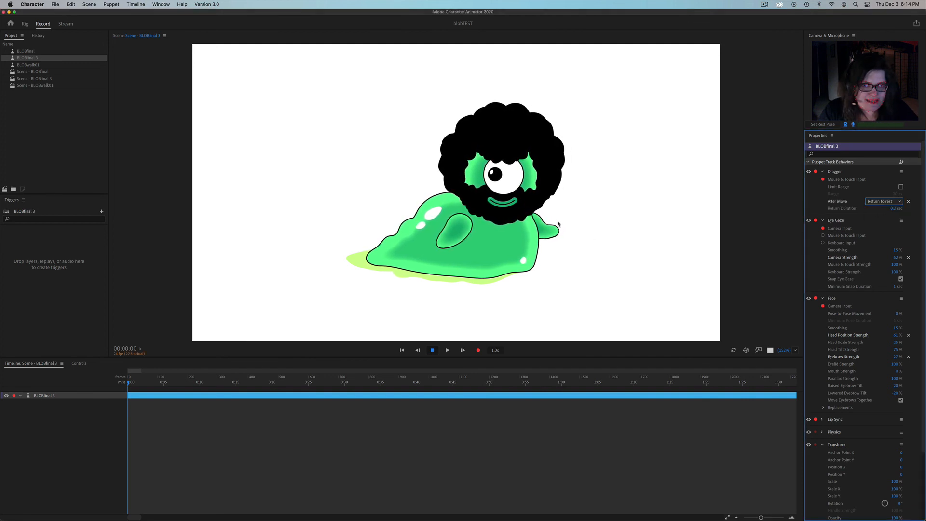
{"action": "left_click_drag", "start_coordinate": [554, 229], "coordinate": [557, 219]}
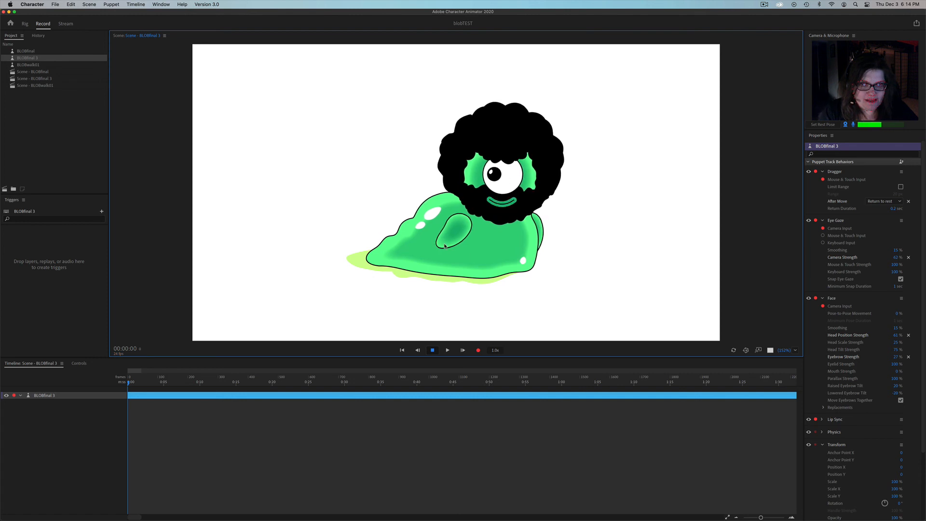
{"action": "left_click_drag", "start_coordinate": [427, 223], "coordinate": [427, 224]}
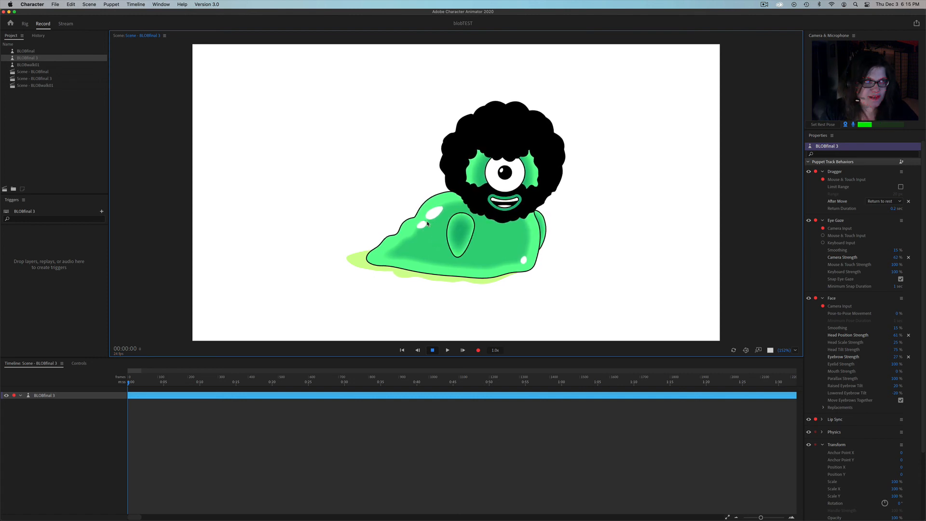
Step: Go to Rig mode and make the Slime layer inside the nested Body group independent
{"action": "left_click", "coordinate": [25, 23]}
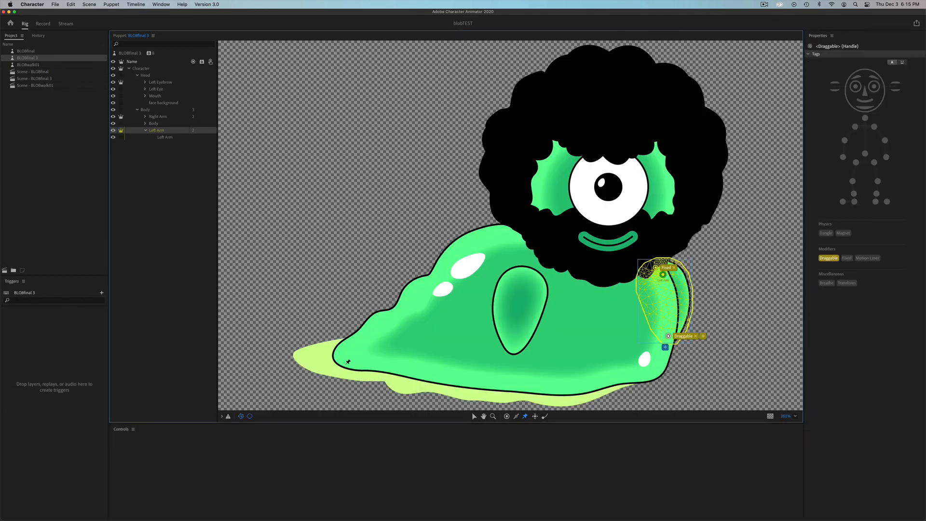
{"action": "left_click", "coordinate": [153, 110]}
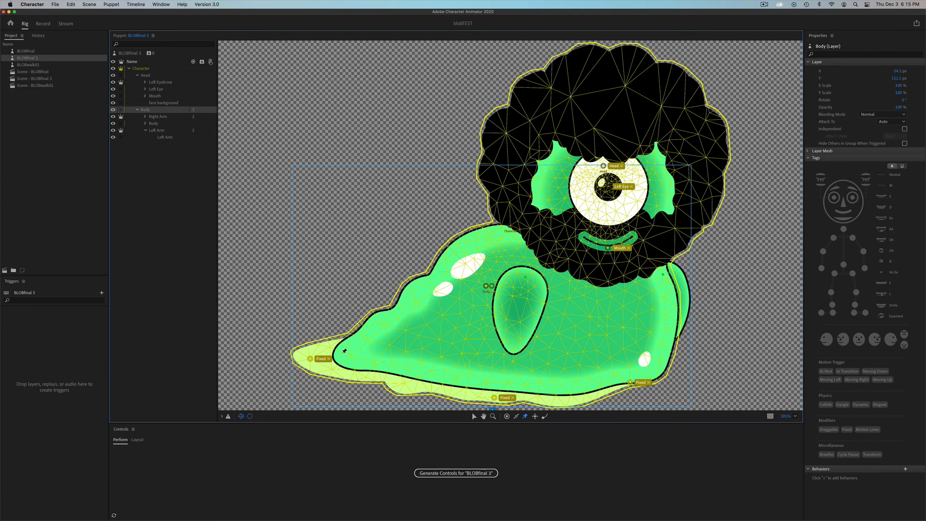
{"action": "left_click", "coordinate": [145, 124]}
{"action": "left_click", "coordinate": [162, 137]}
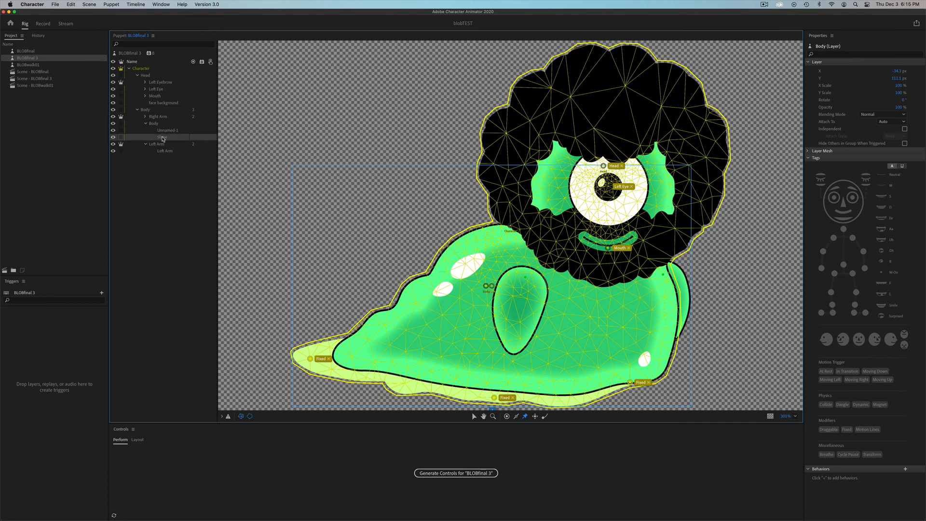
{"action": "left_click", "coordinate": [122, 137]}
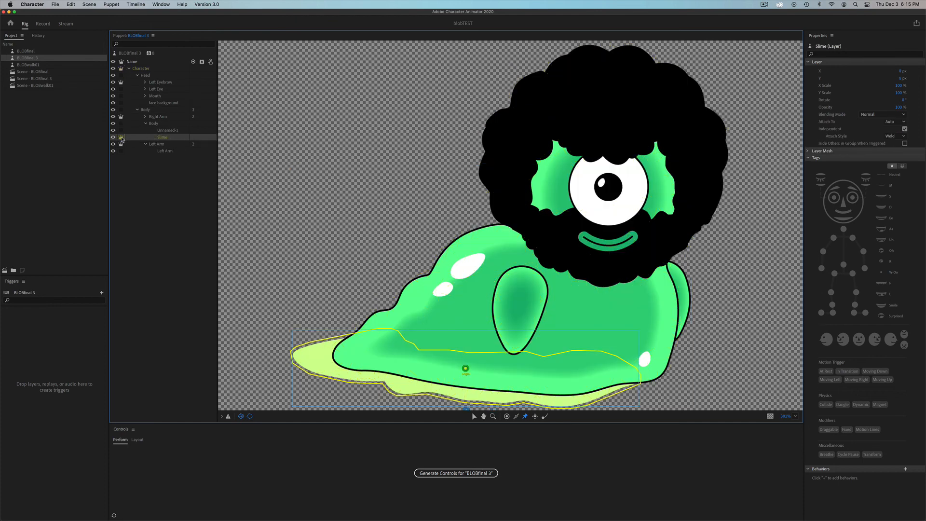
Step: Add a handle at the nested Body group's tail tip, tag it Draggable instead of Fixed, and return to Record mode
{"action": "left_click", "coordinate": [159, 124]}
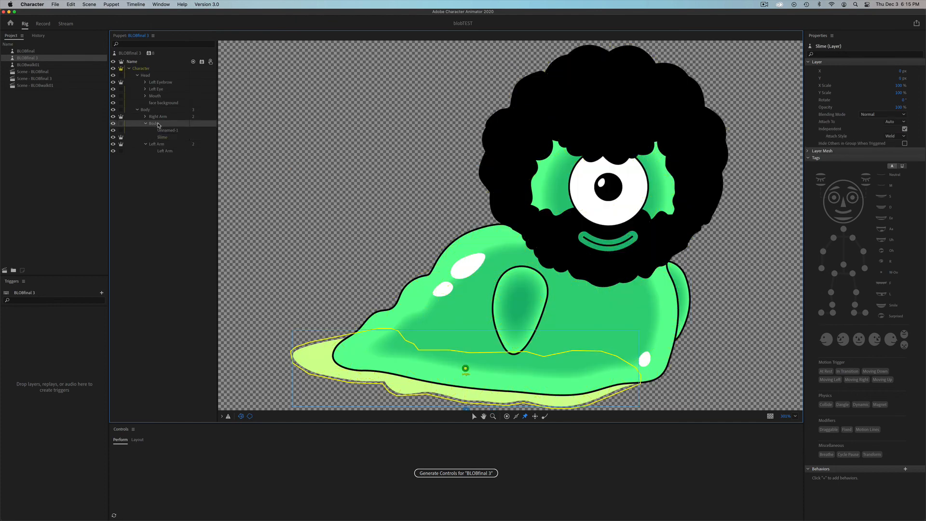
{"action": "left_click", "coordinate": [346, 353]}
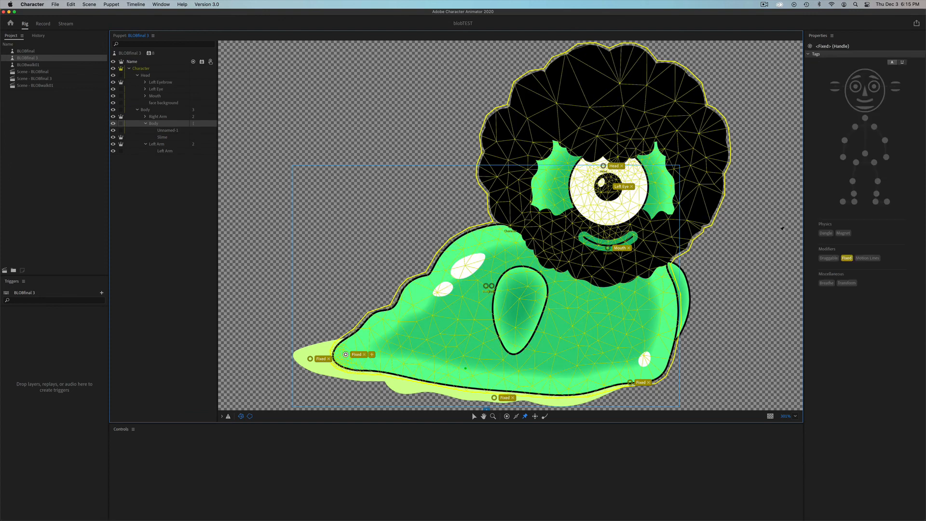
{"action": "left_click", "coordinate": [829, 259]}
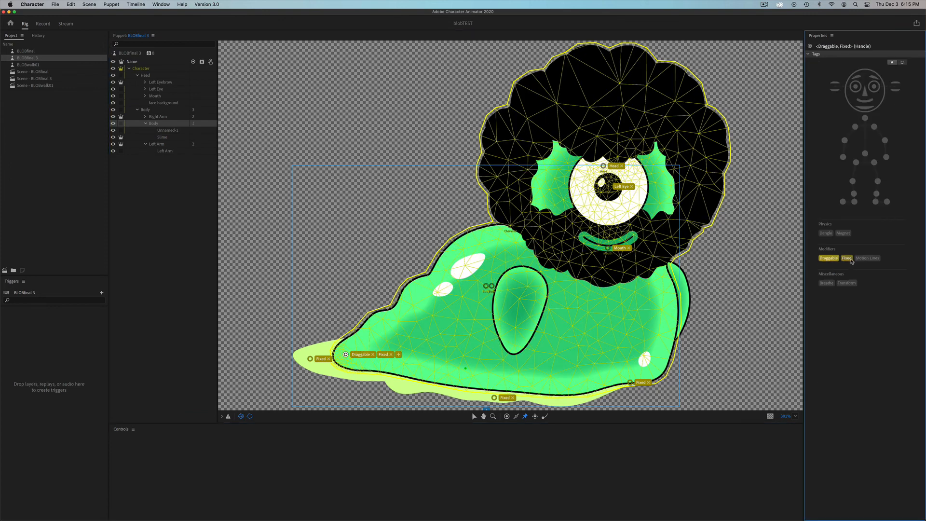
{"action": "left_click", "coordinate": [847, 258]}
{"action": "left_click", "coordinate": [43, 24]}
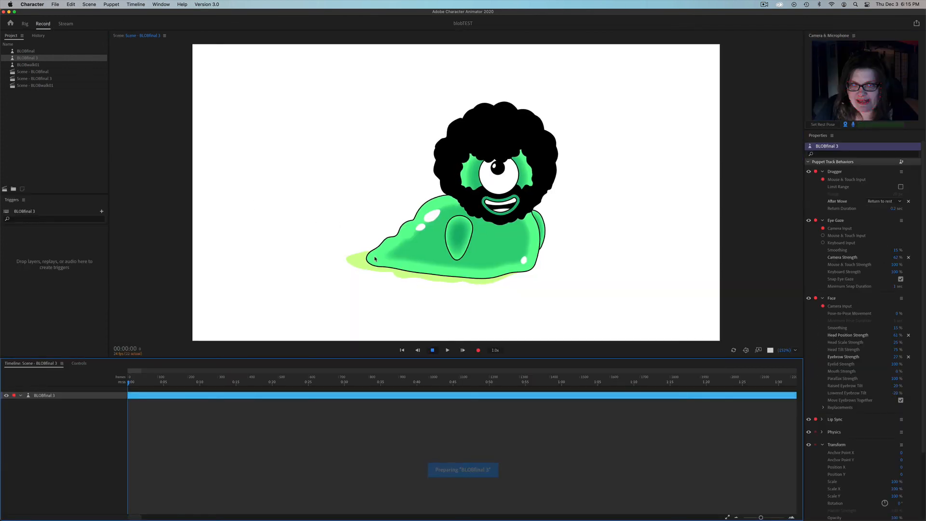